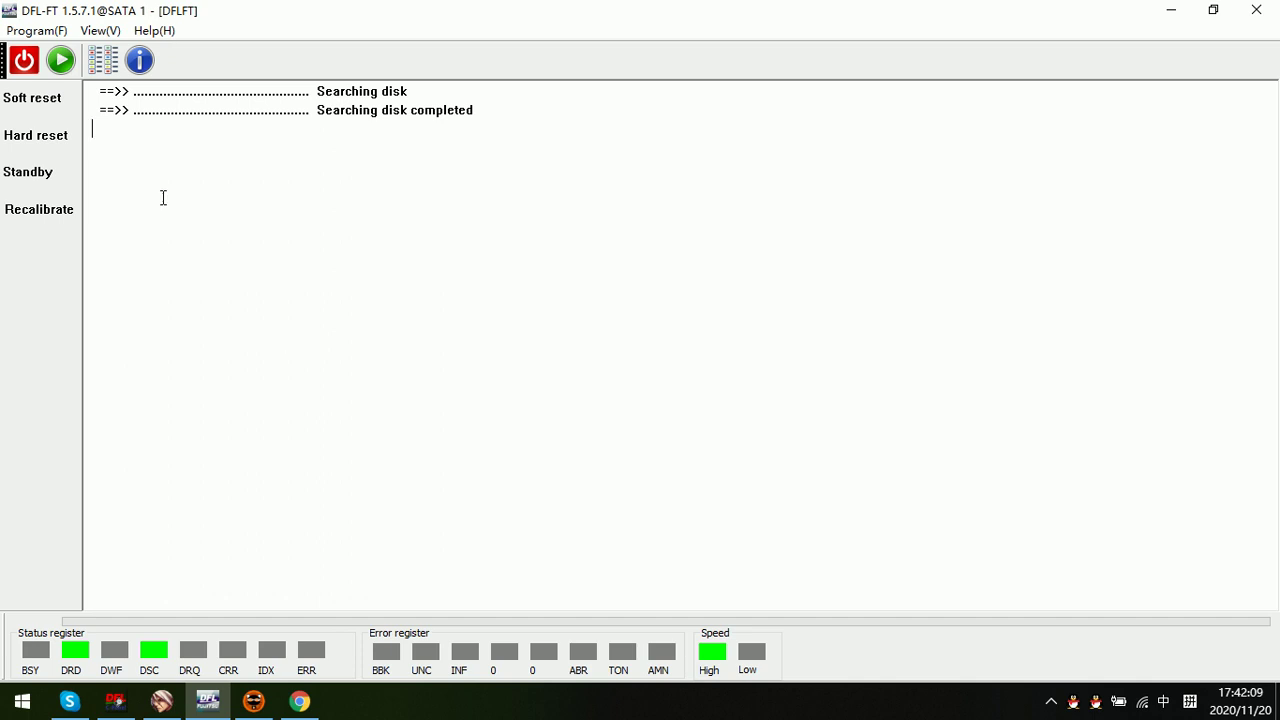
Start the Toshiba drive session by obtaining the drive details and accepting the detected family, proposed firmware folder and COM3 port with ATA only
click(57, 68)
click(527, 360)
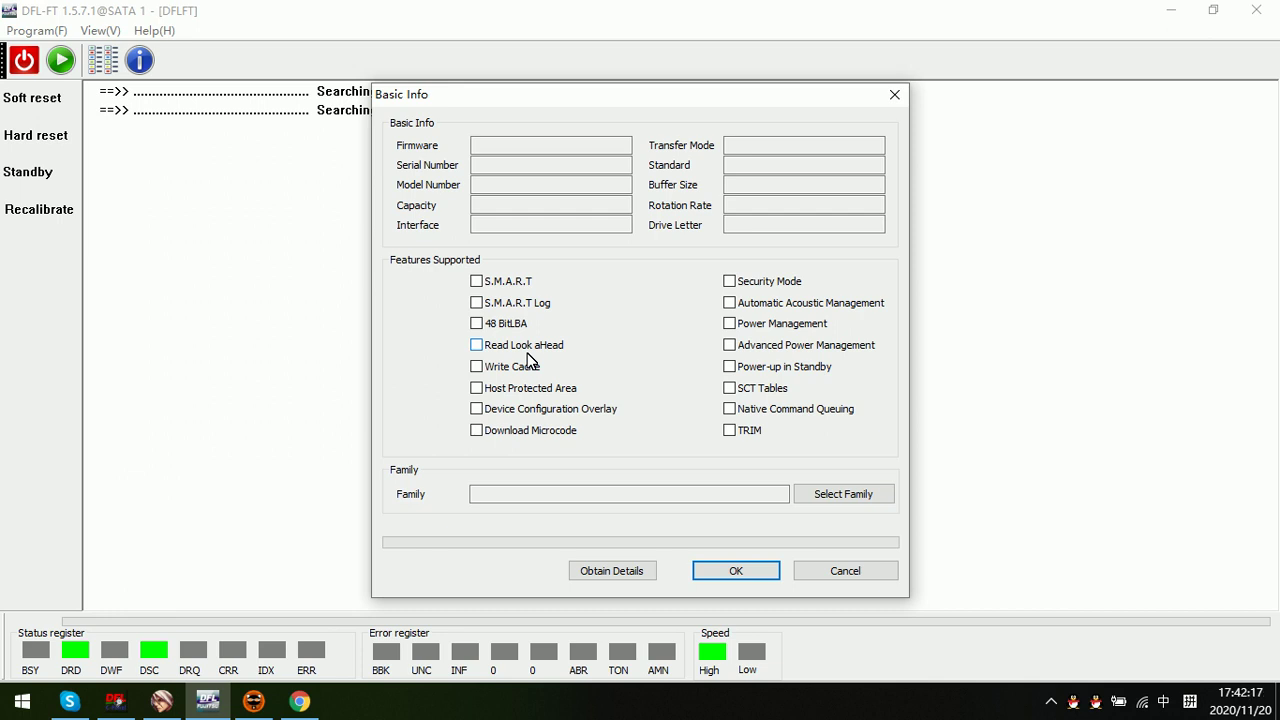
click(606, 577)
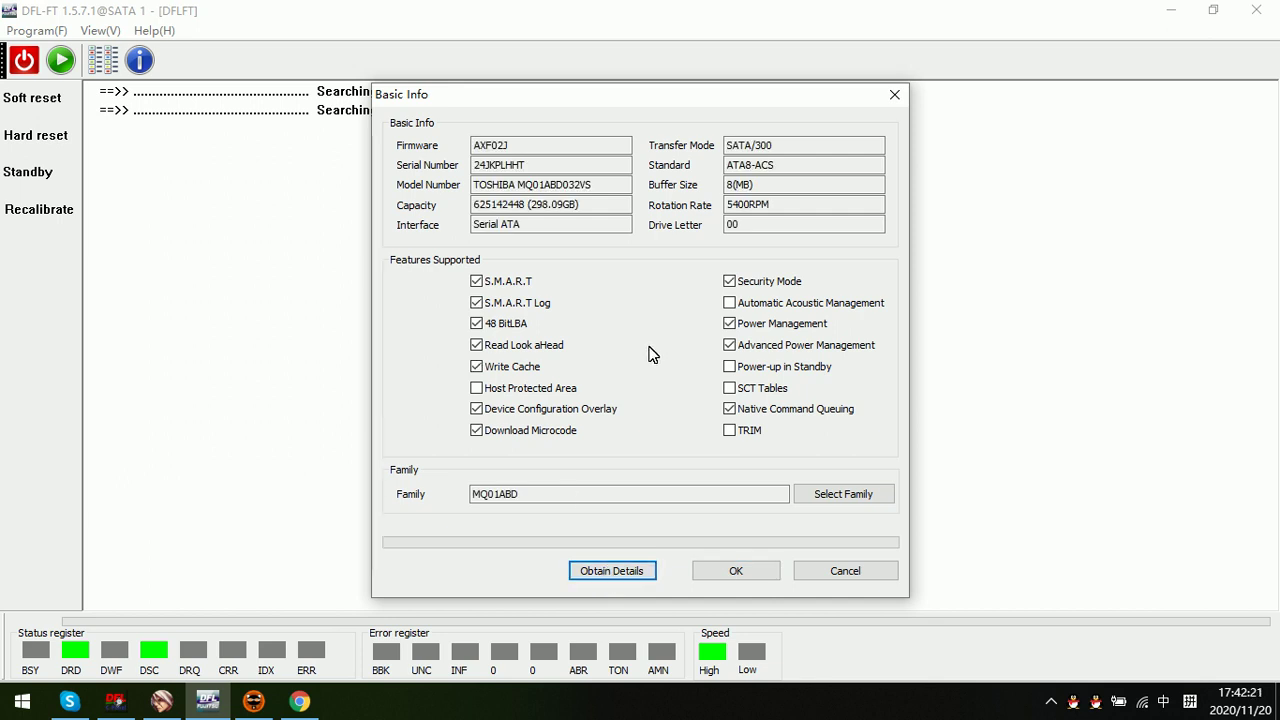
click(738, 572)
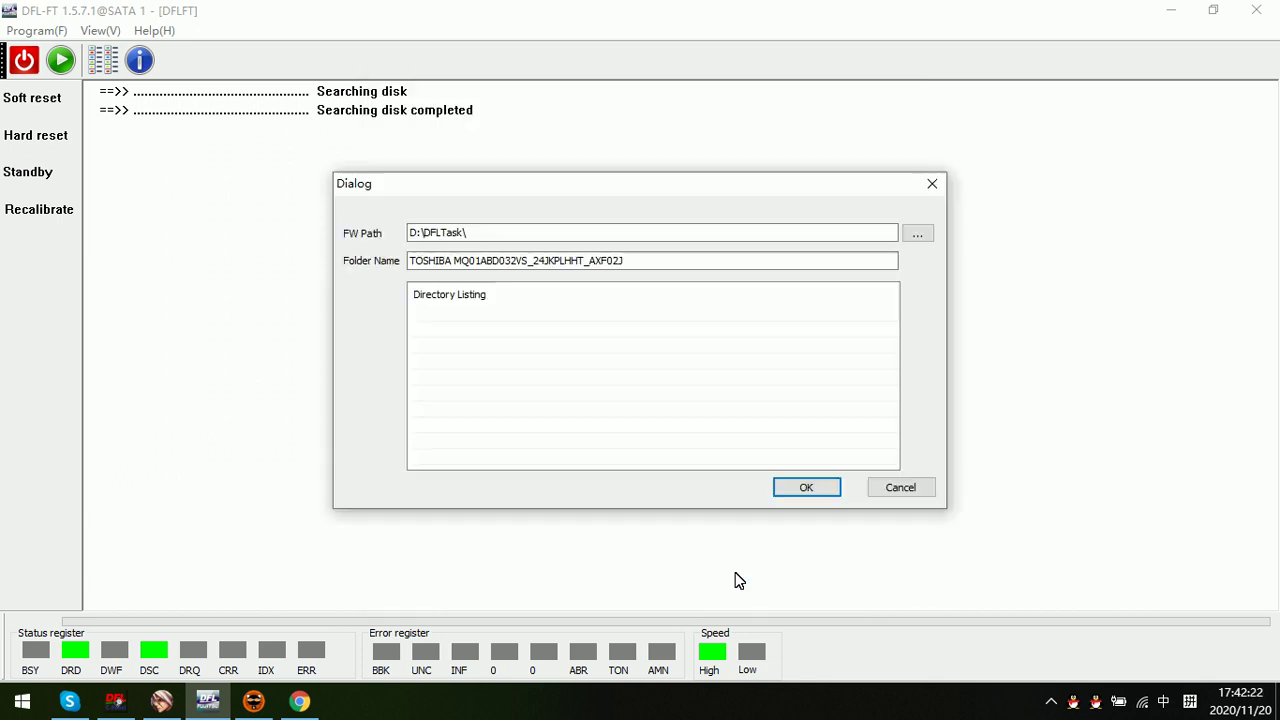
click(806, 485)
click(627, 396)
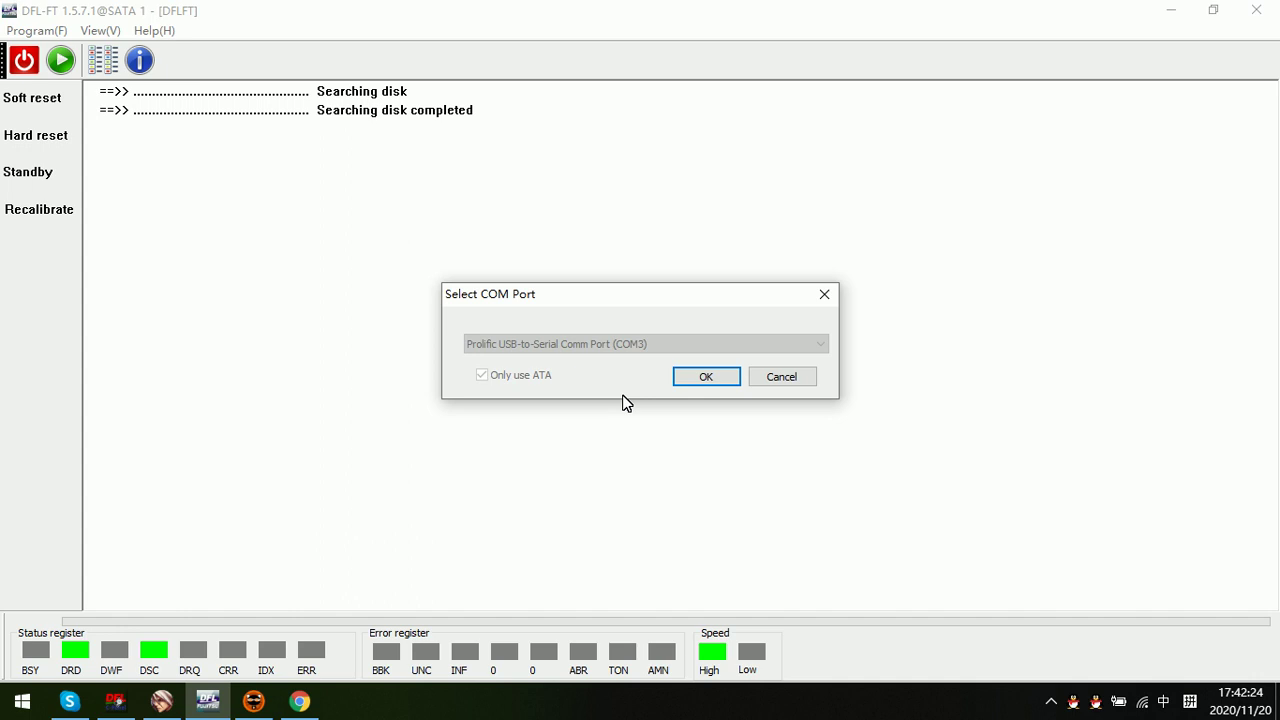
click(705, 377)
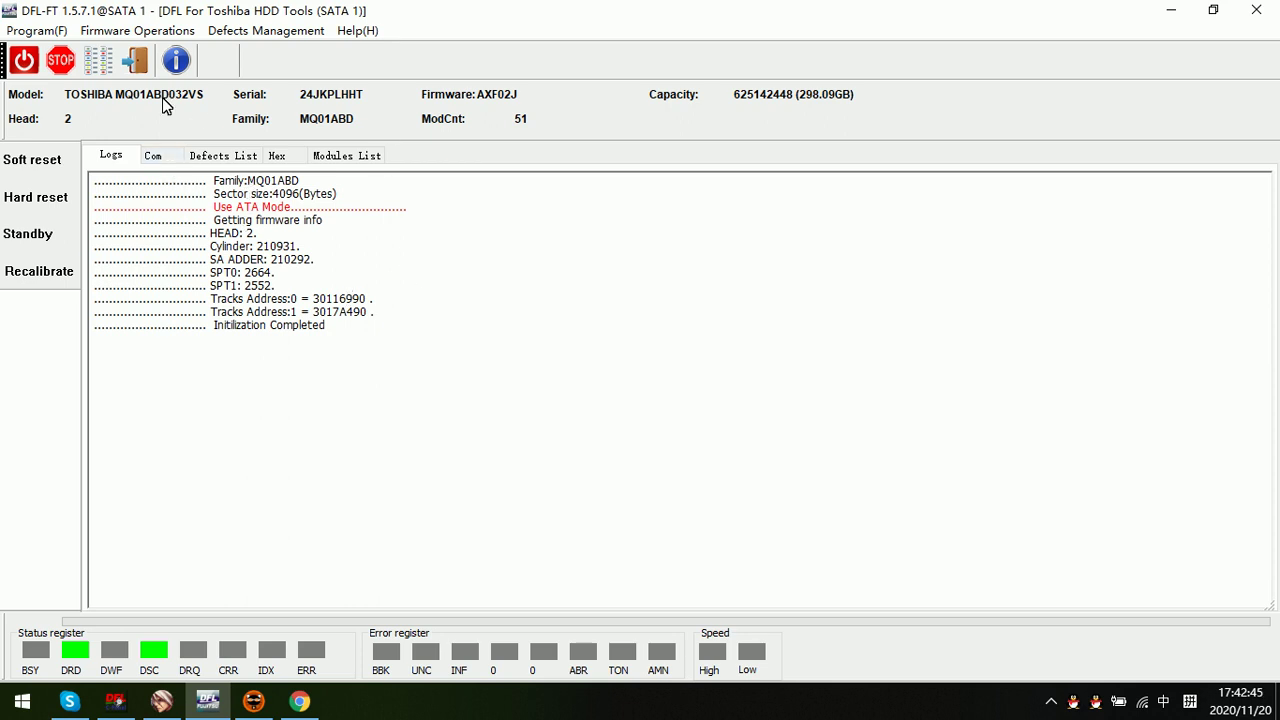
Read firmware modules 0056, 00C2 and 00DD from the drive into the task's Modules folder
click(150, 31)
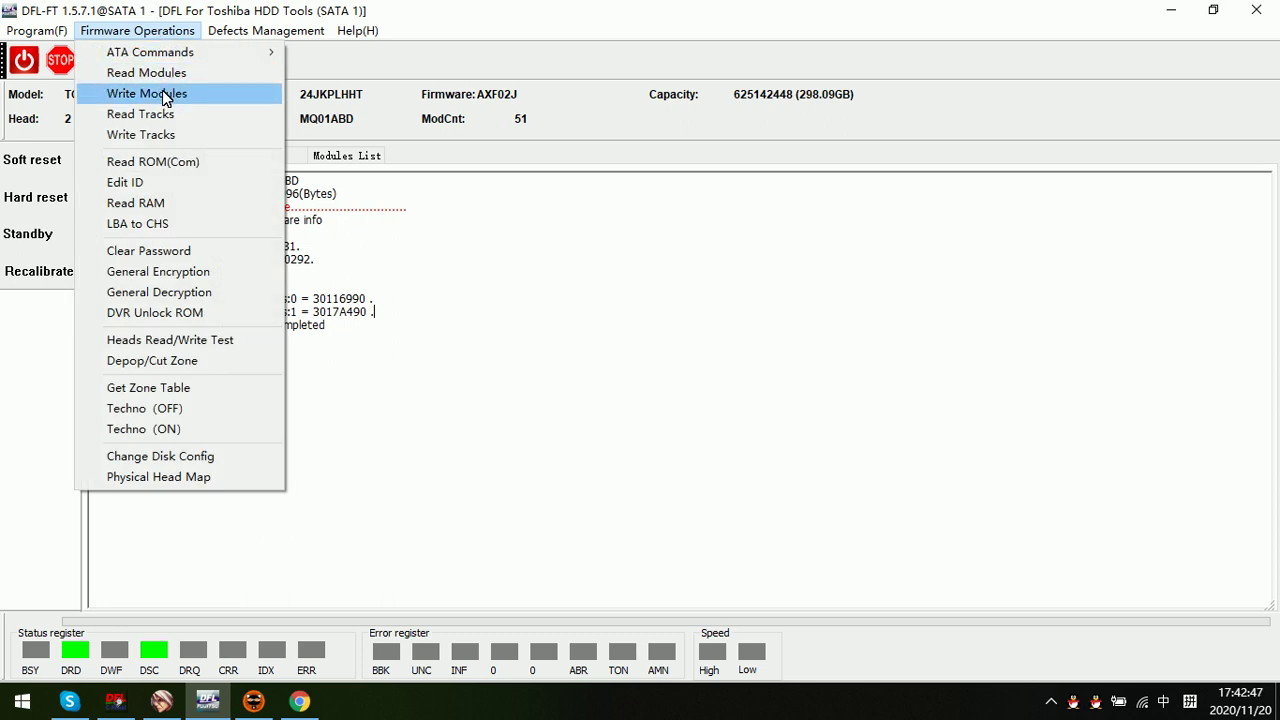
click(171, 77)
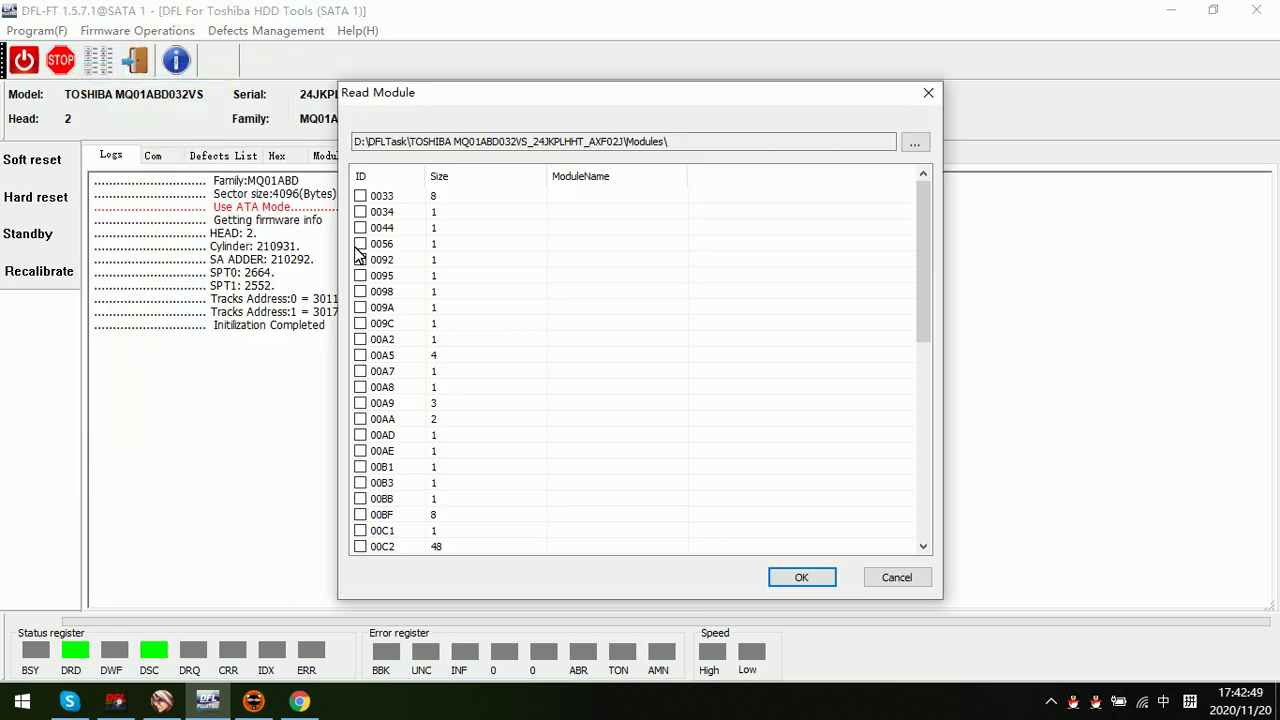
click(360, 244)
scroll(406, 420, down, 5)
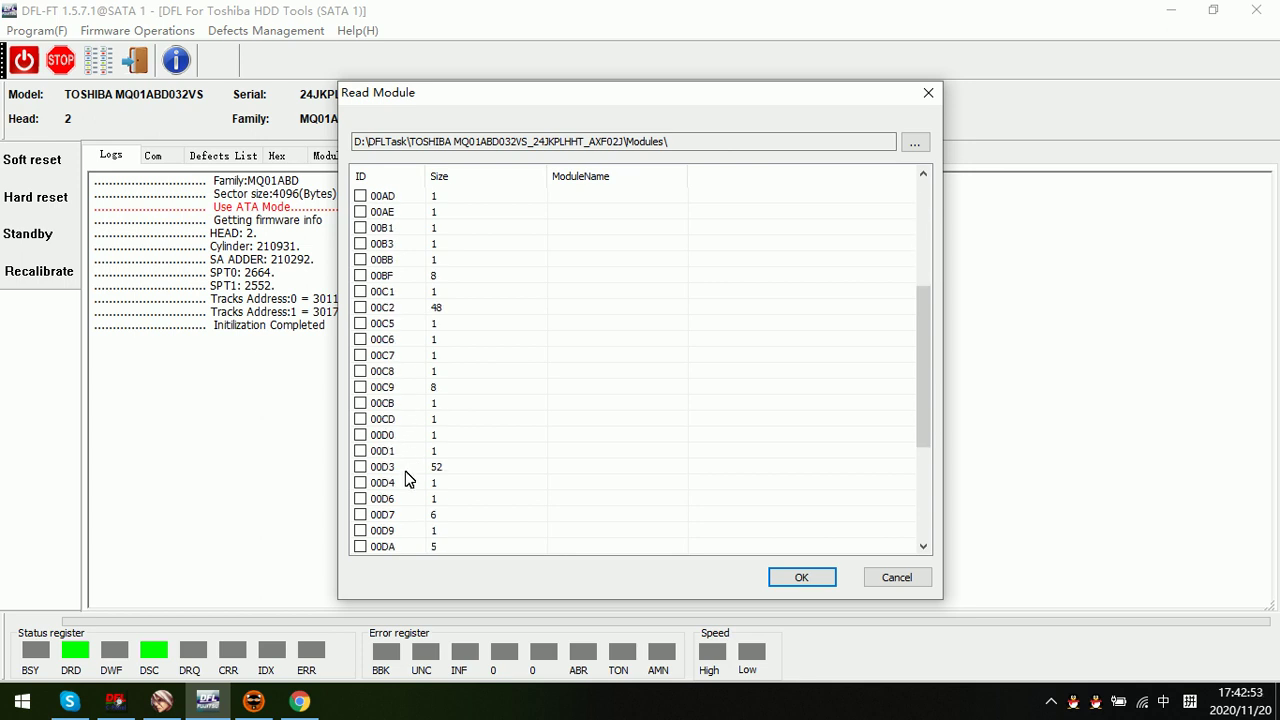
scroll(408, 480, down, 3)
click(361, 452)
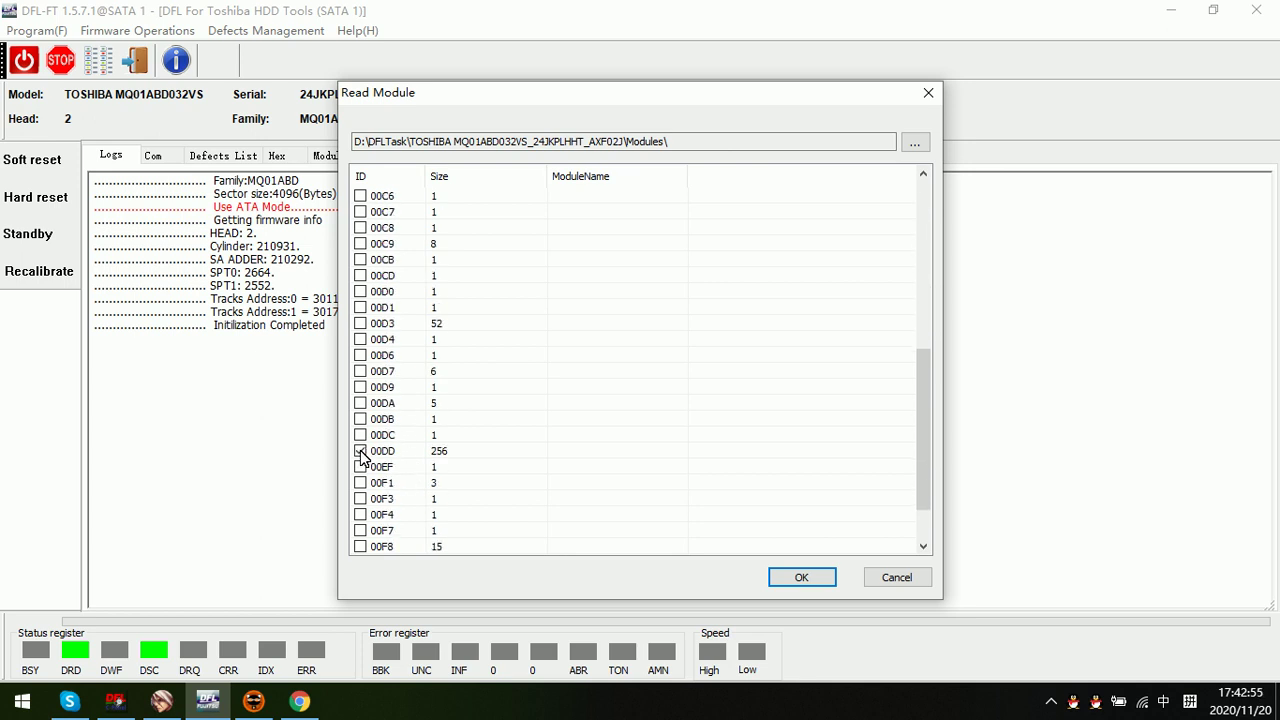
click(460, 457)
scroll(458, 457, up, 7)
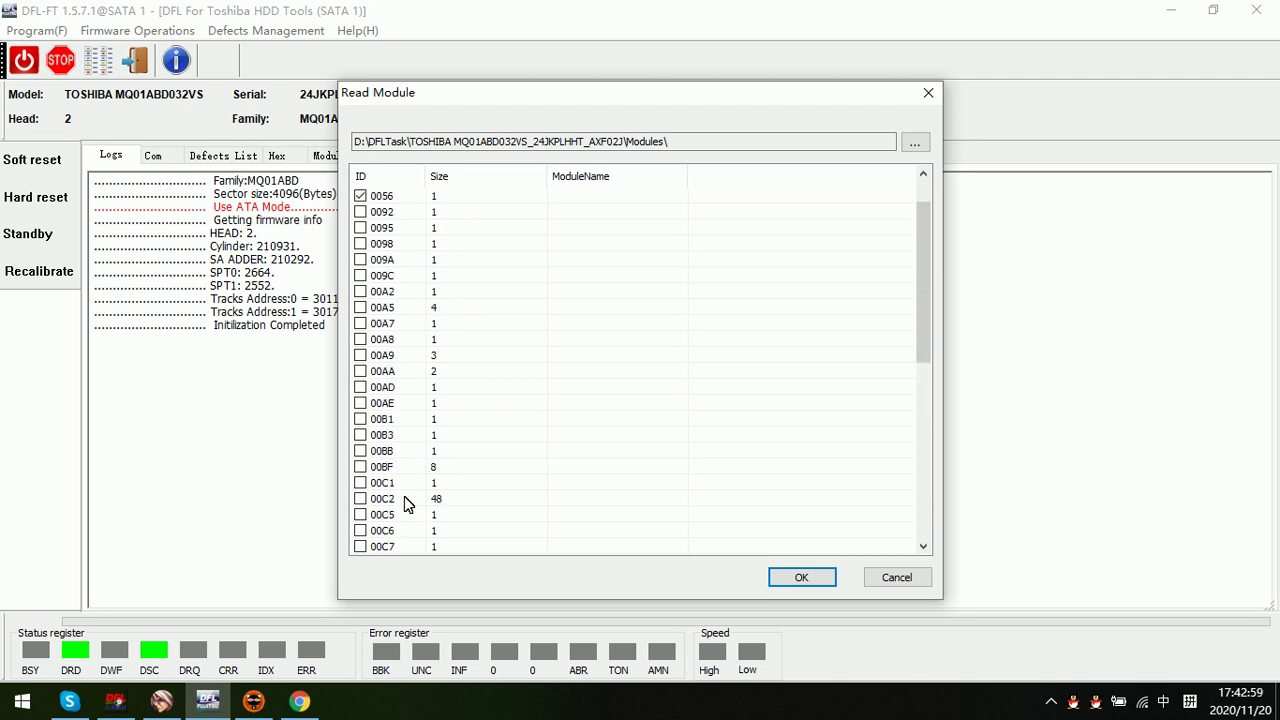
click(361, 499)
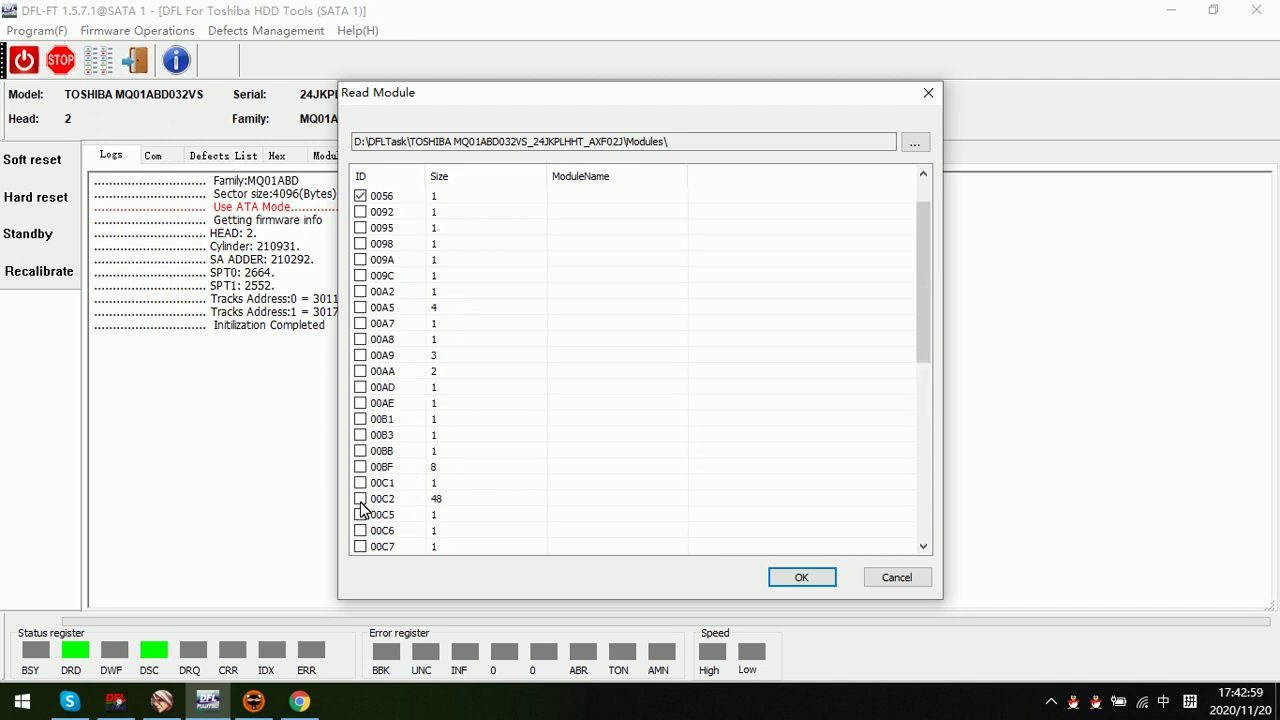
click(801, 577)
Check the log entries for the module reads and the path where the files were saved
drag(274, 379, 92, 326)
click(666, 423)
drag(622, 396, 92, 350)
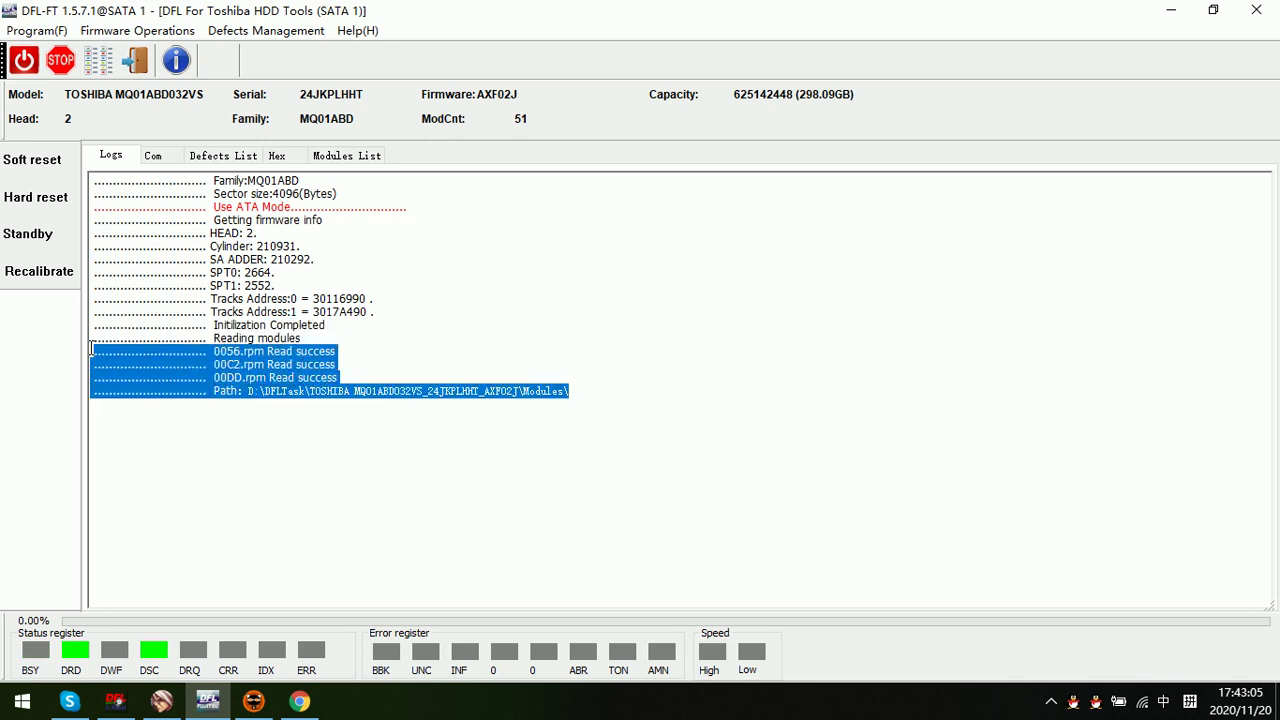
click(379, 373)
drag(354, 374, 99, 350)
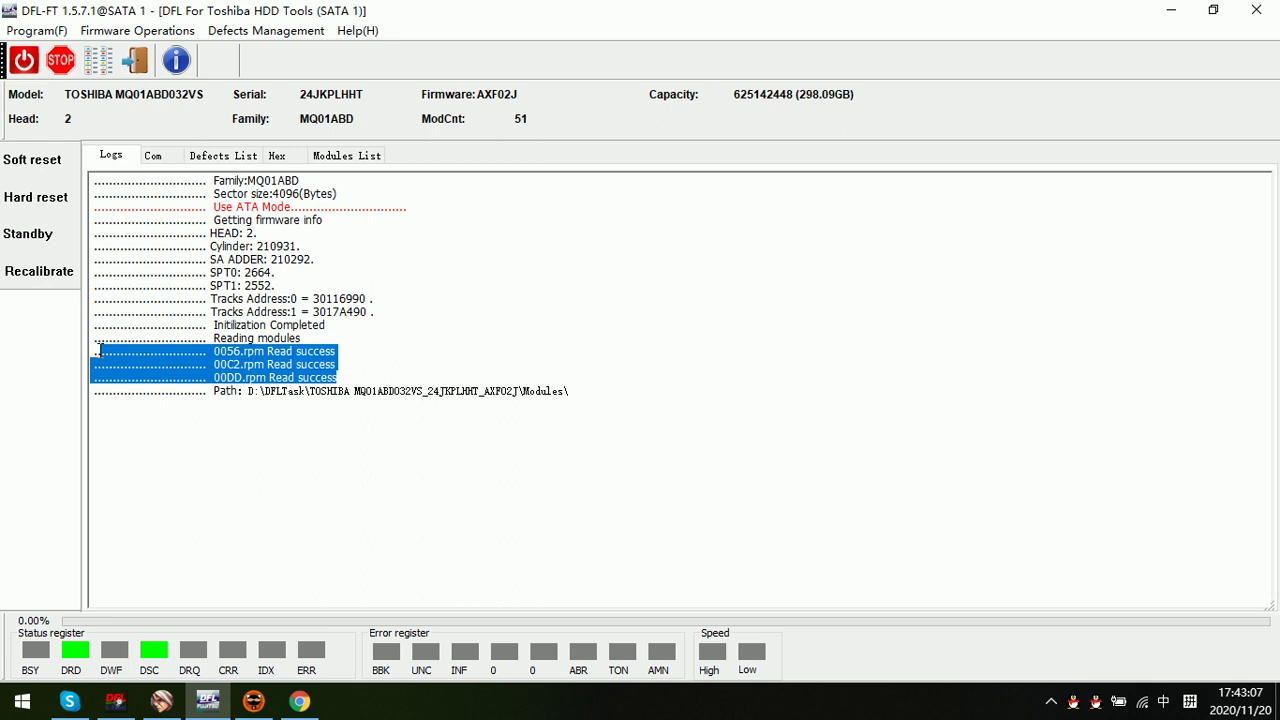
click(367, 371)
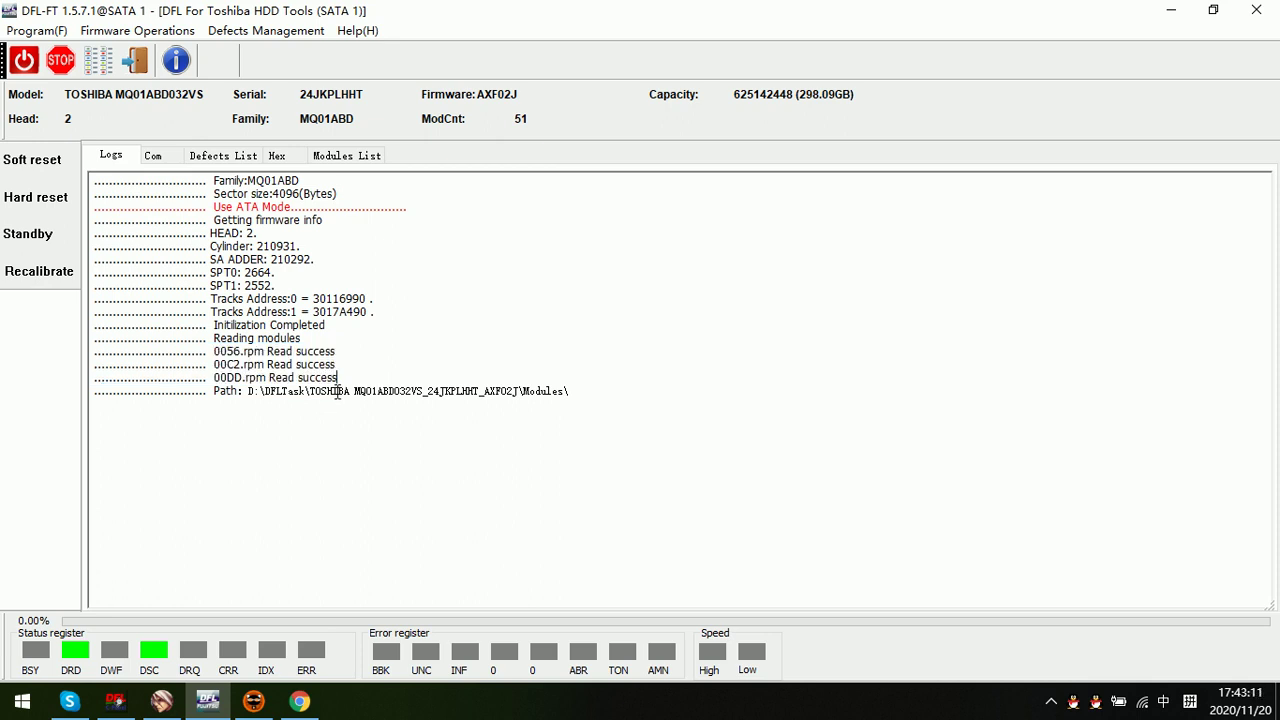
Get the drive's zone table in Measuring Mode and look through the listed zones
click(137, 30)
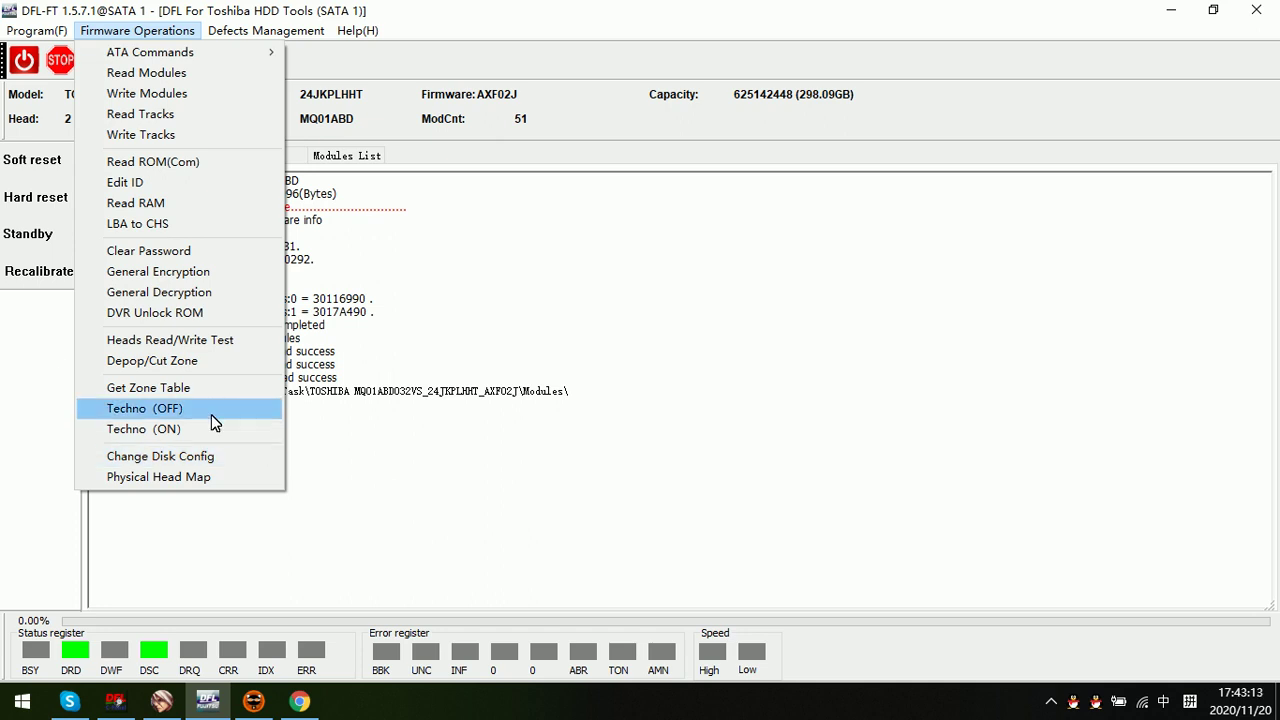
click(205, 390)
click(675, 343)
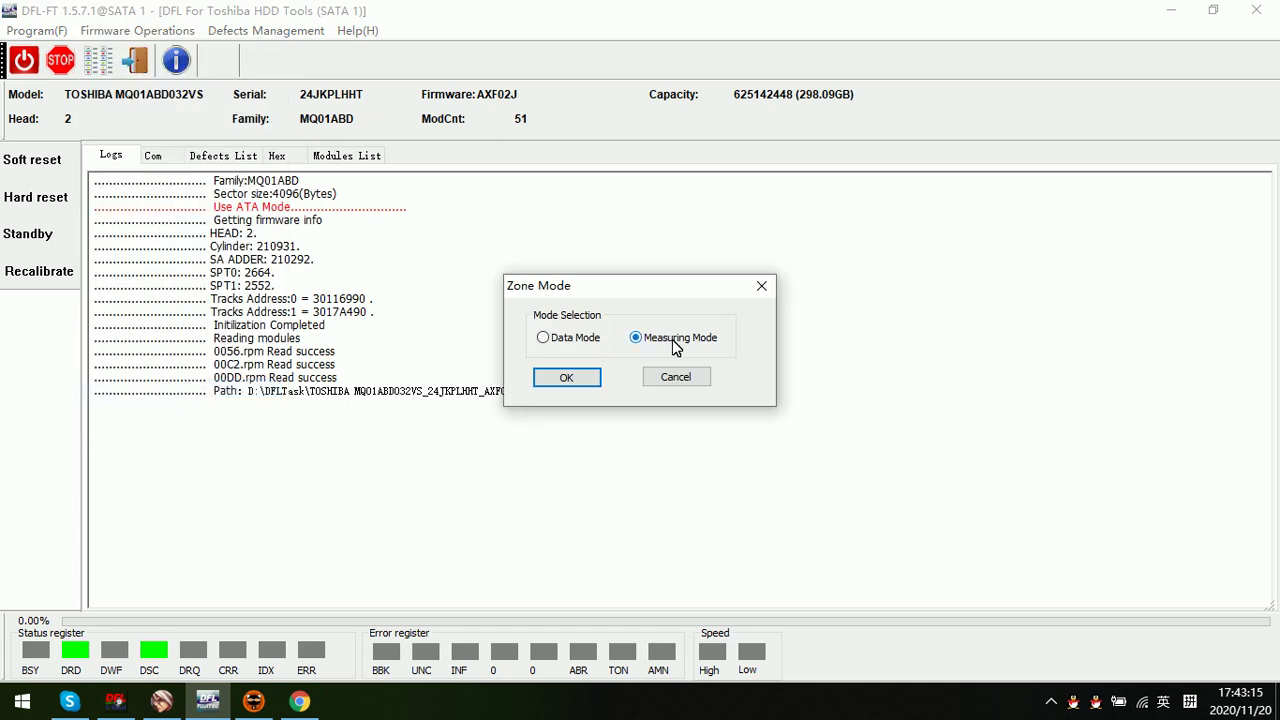
click(567, 378)
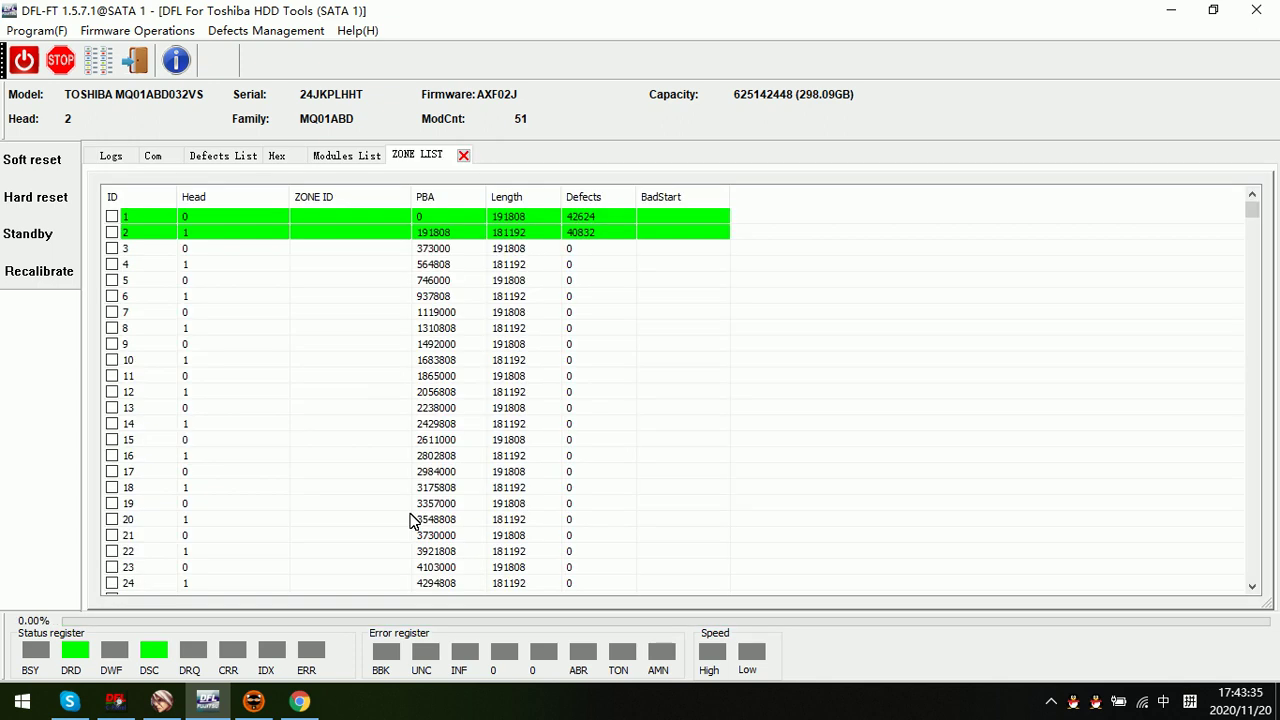
scroll(308, 553, down, 4)
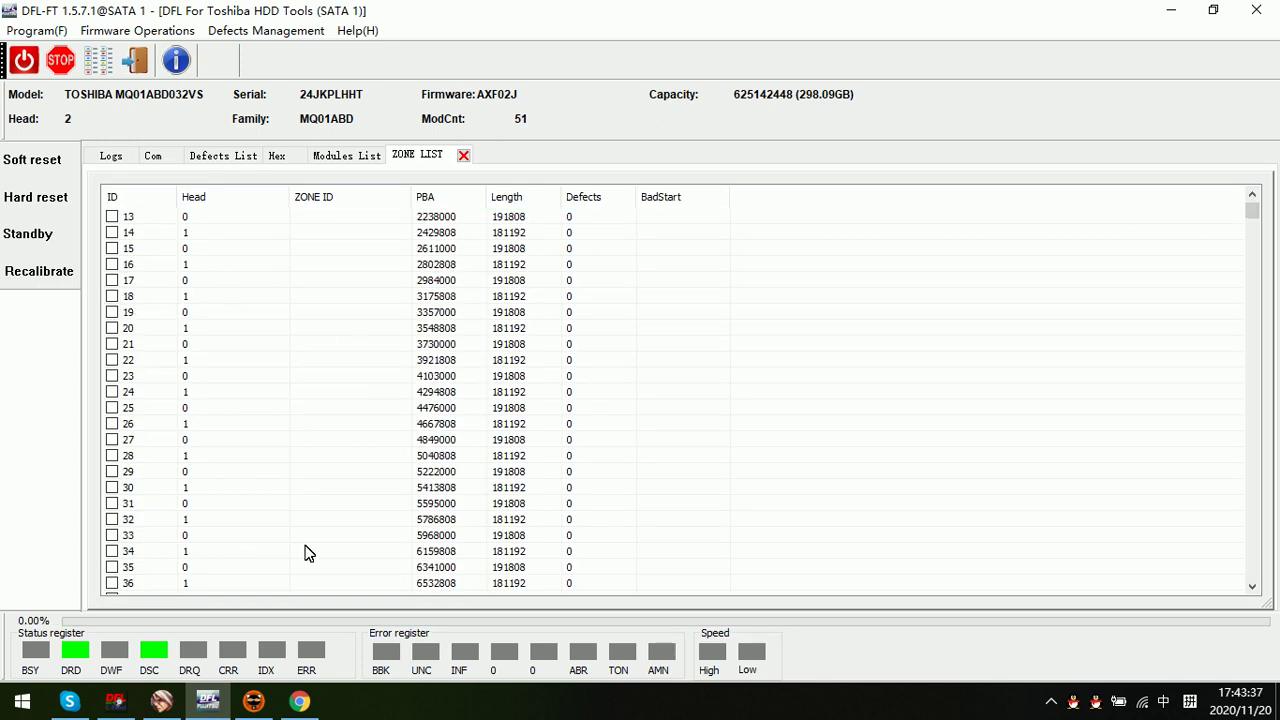
scroll(308, 553, down, 7)
scroll(340, 555, up, 11)
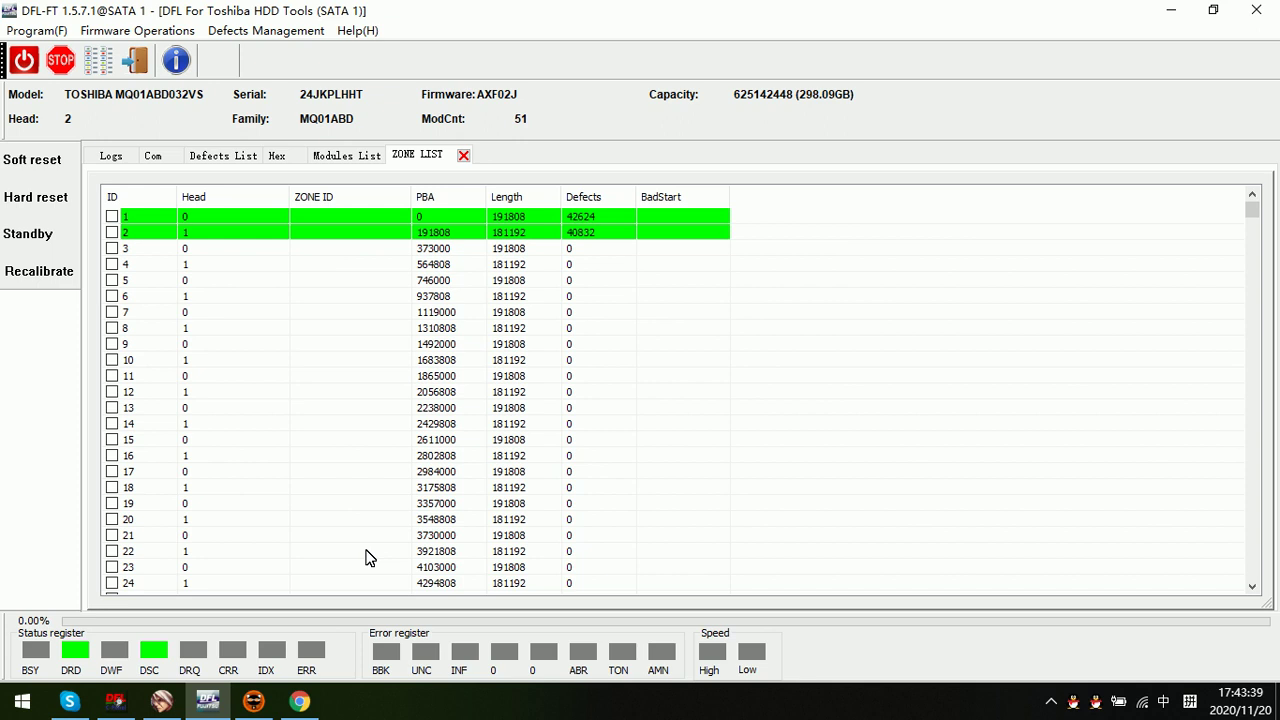
Select all zones on head 0 for depop, starting from zone 1
click(219, 226)
right_click(219, 216)
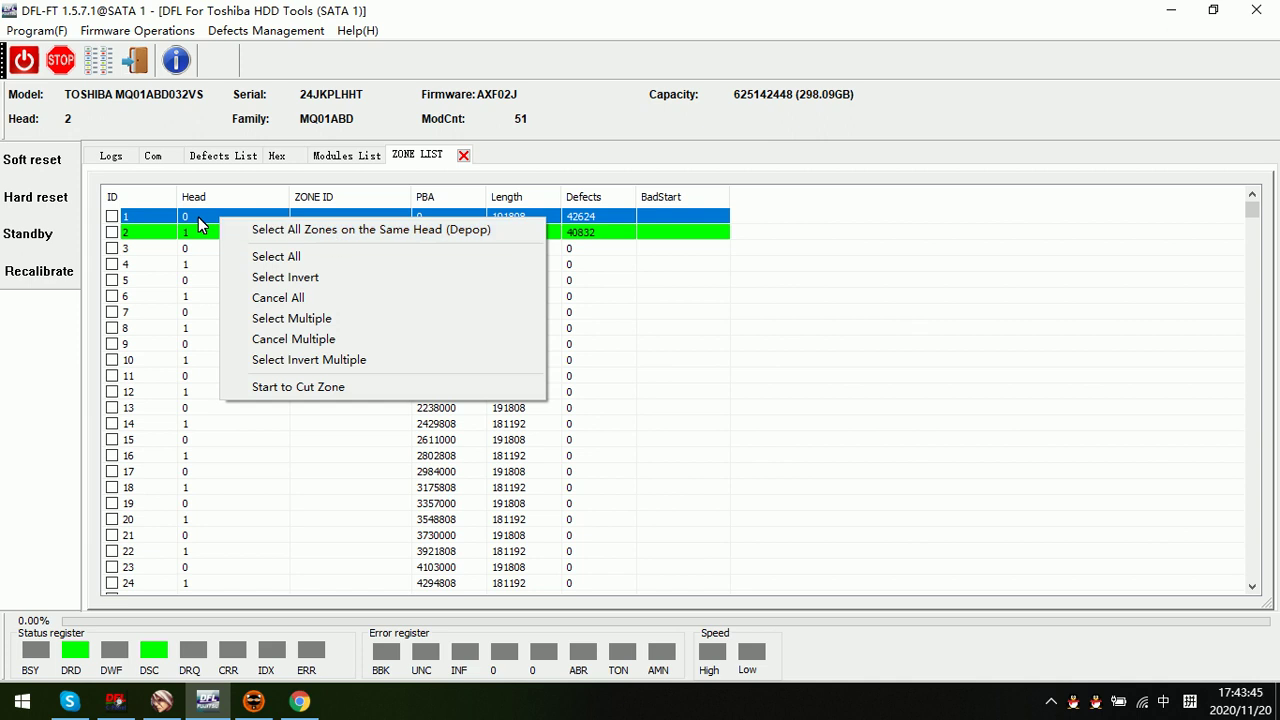
click(237, 222)
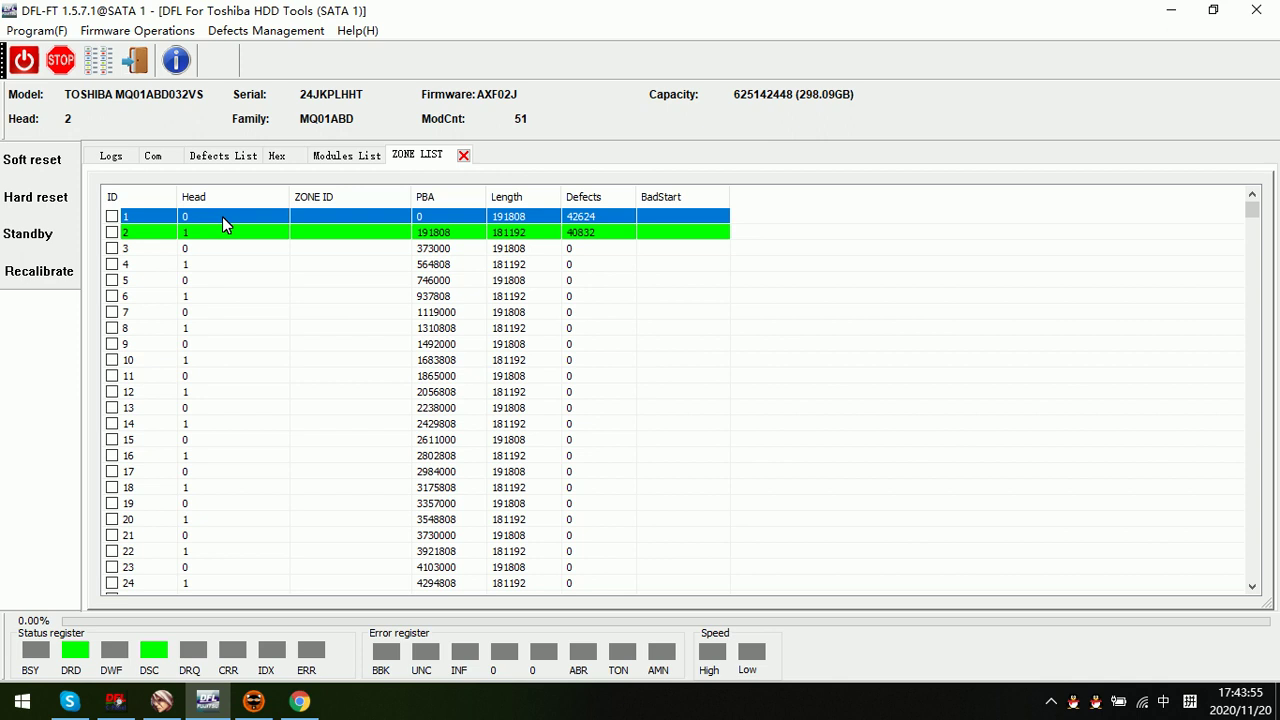
right_click(210, 216)
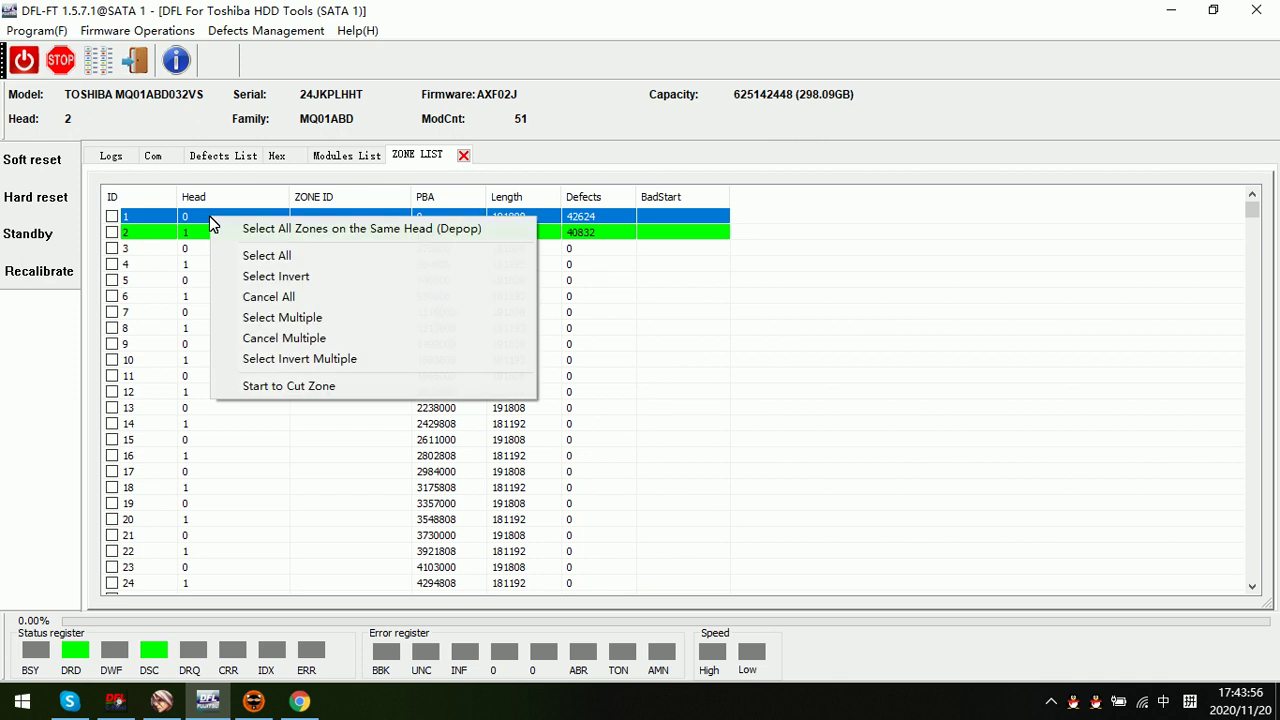
click(273, 225)
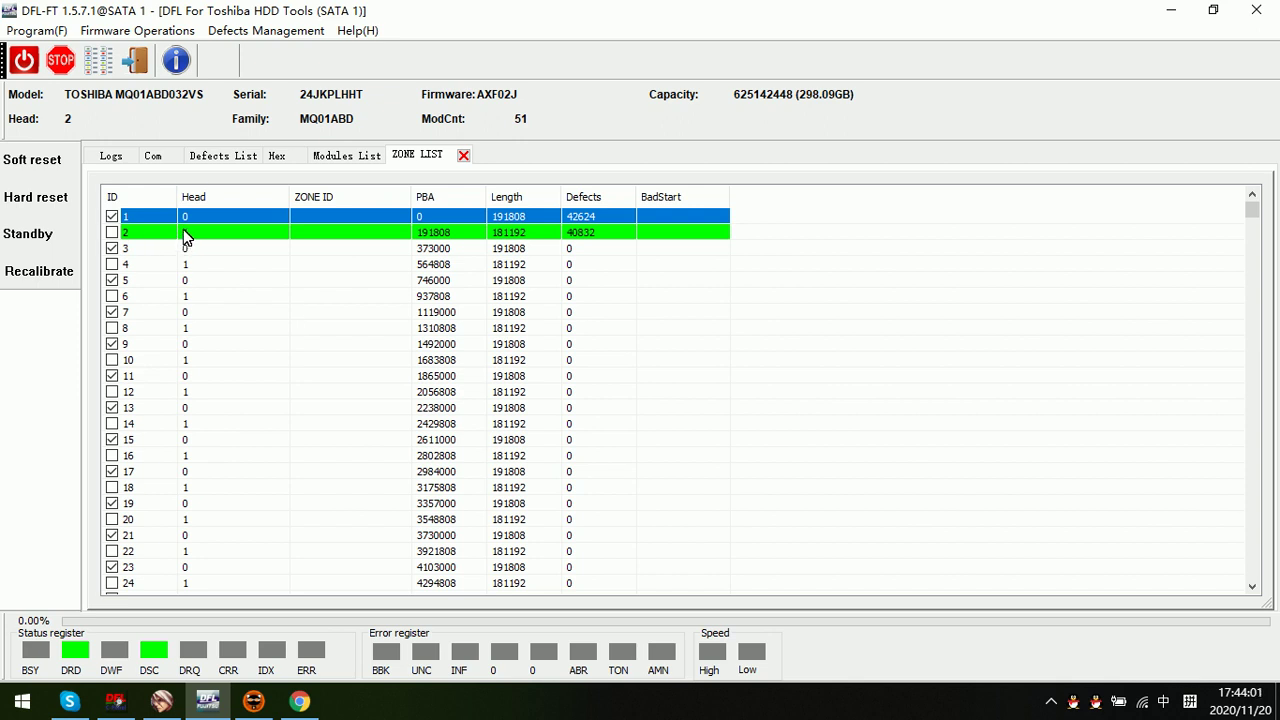
Cancel the selection of all head 0 zones in the zone list
right_click(211, 216)
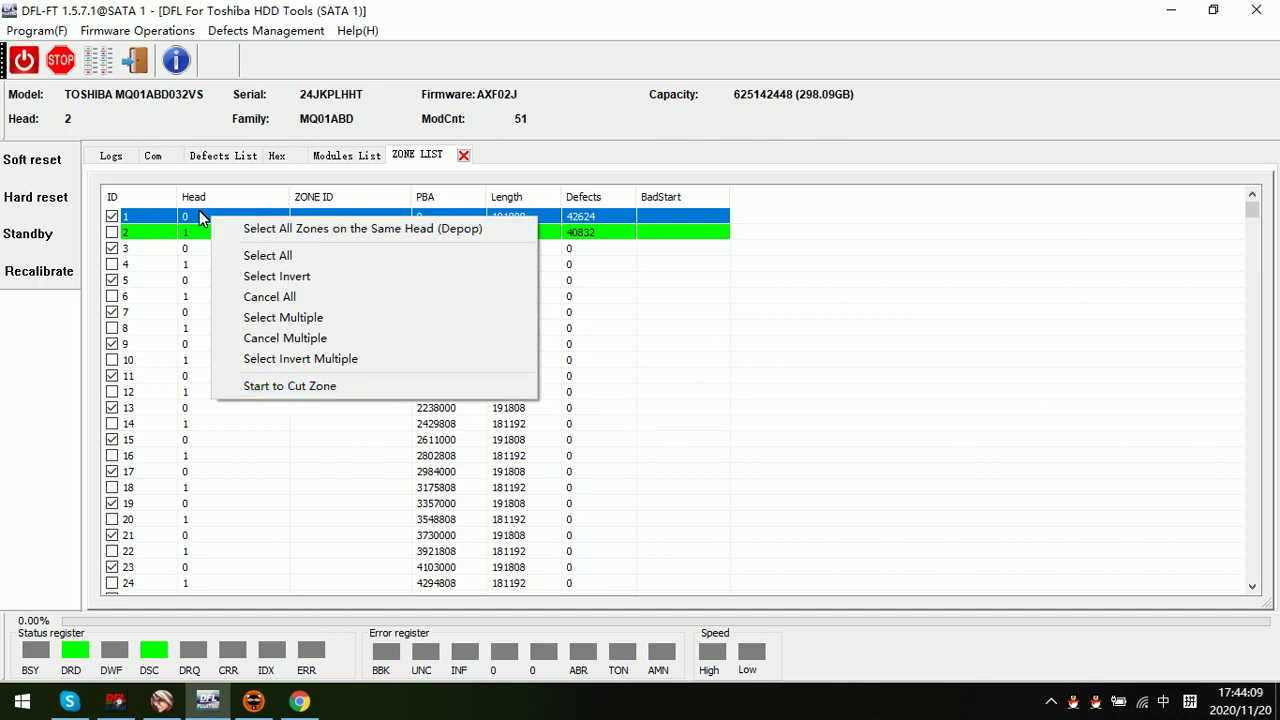
click(191, 237)
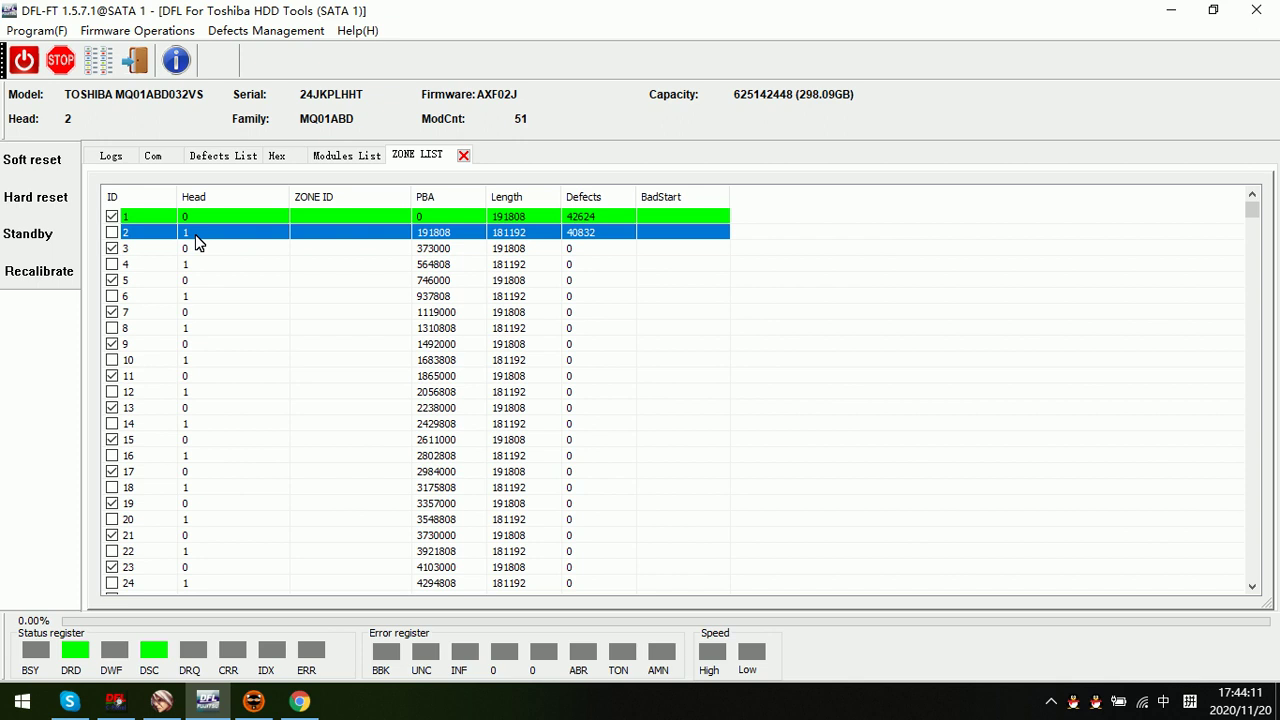
right_click(207, 225)
click(280, 298)
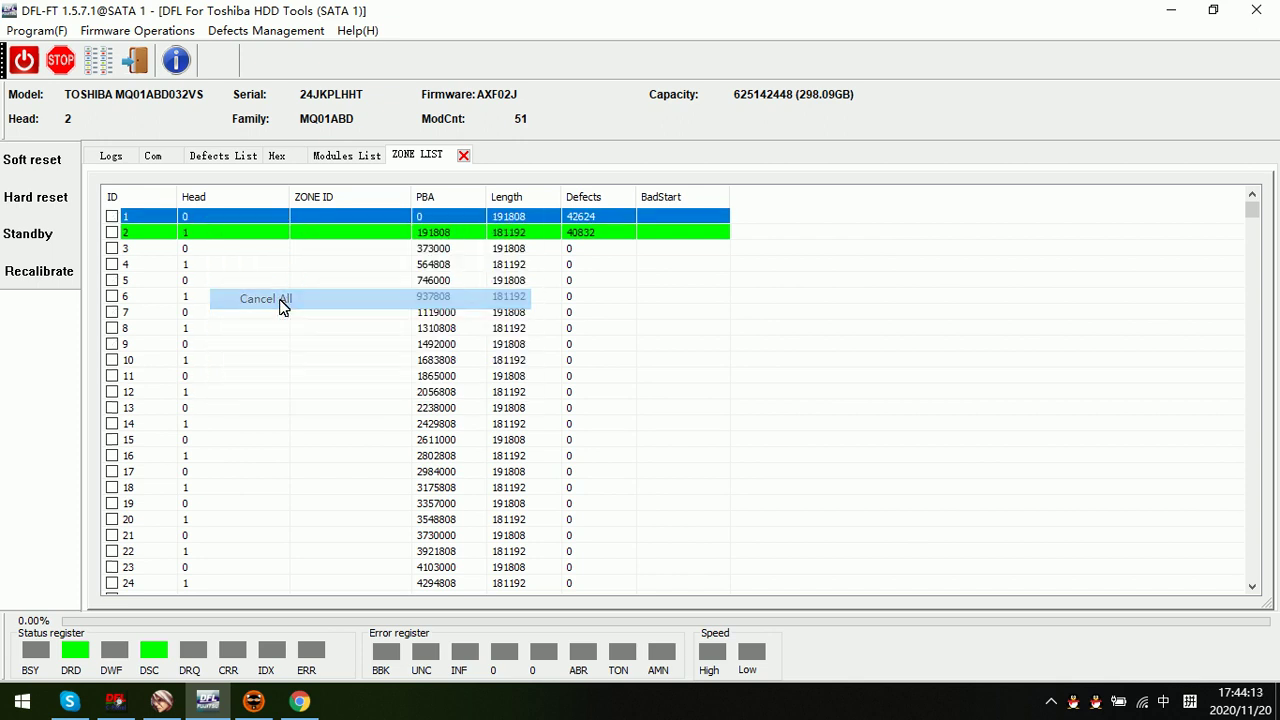
Select all zones on head 1 for depop, starting from zone 2
click(195, 235)
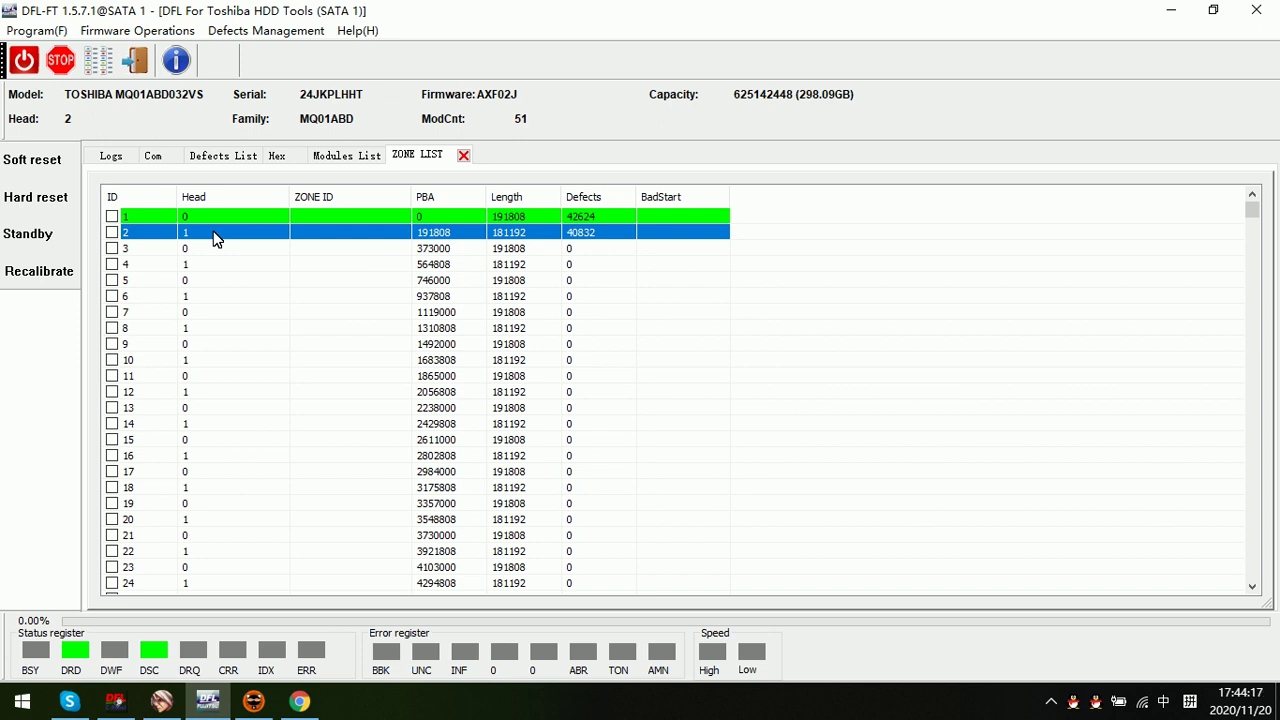
right_click(214, 237)
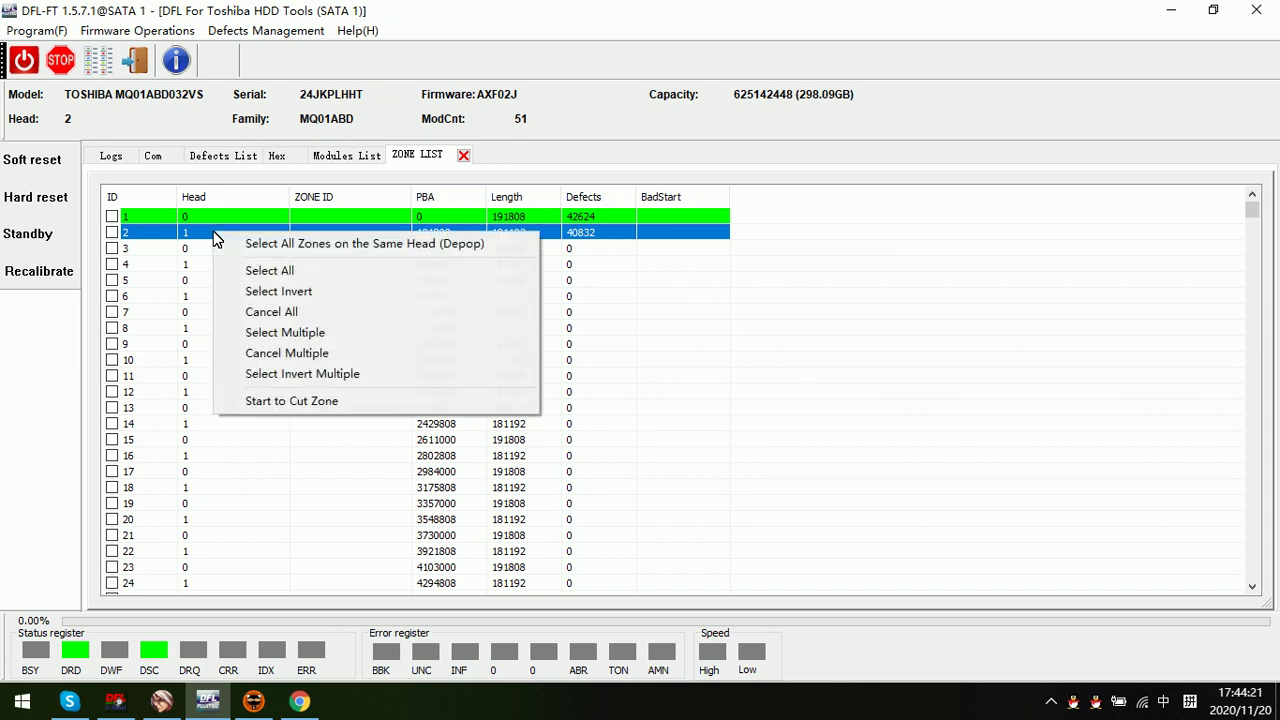
click(285, 245)
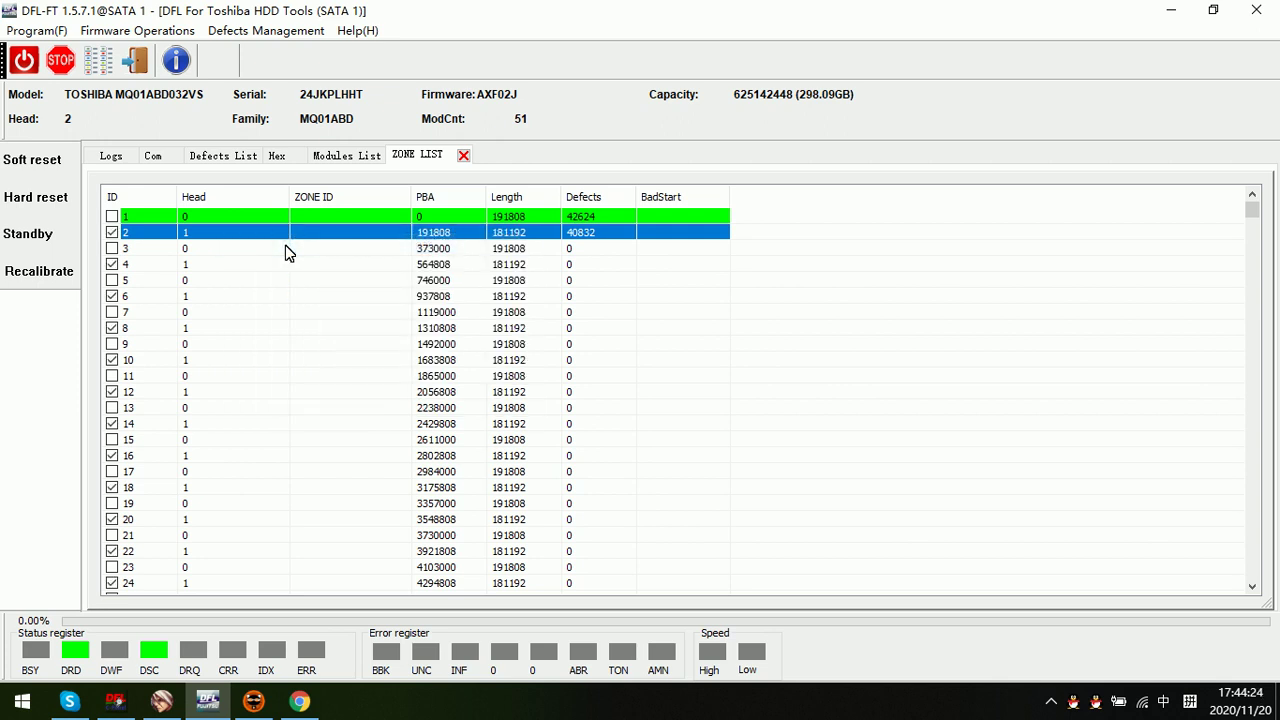
Check the zone cutting option for head 1, then cancel the selection of all zones
right_click(207, 230)
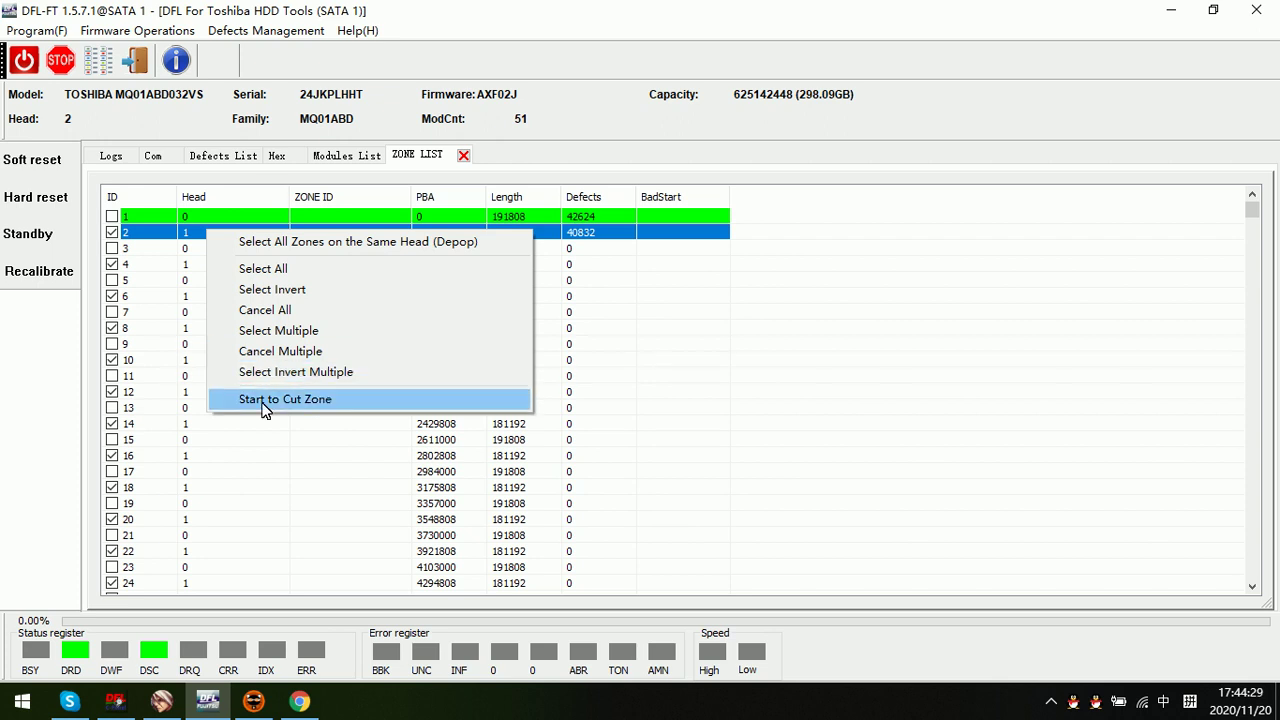
click(304, 401)
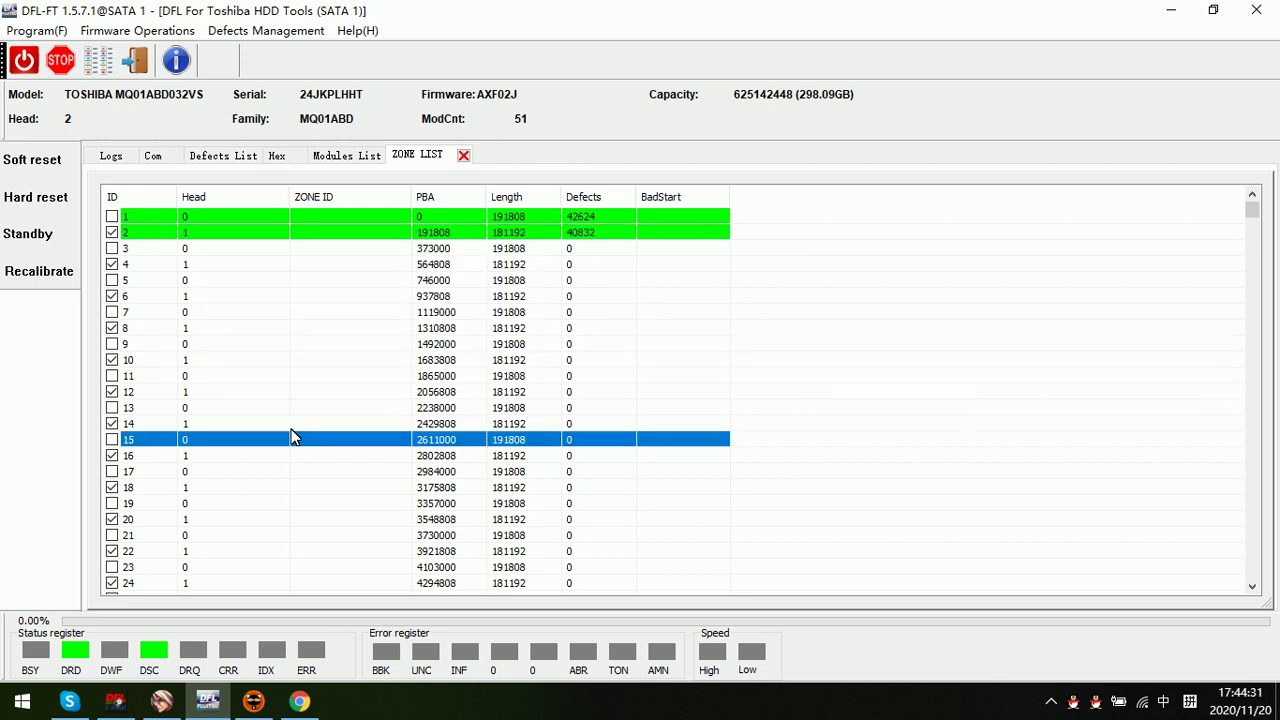
right_click(208, 230)
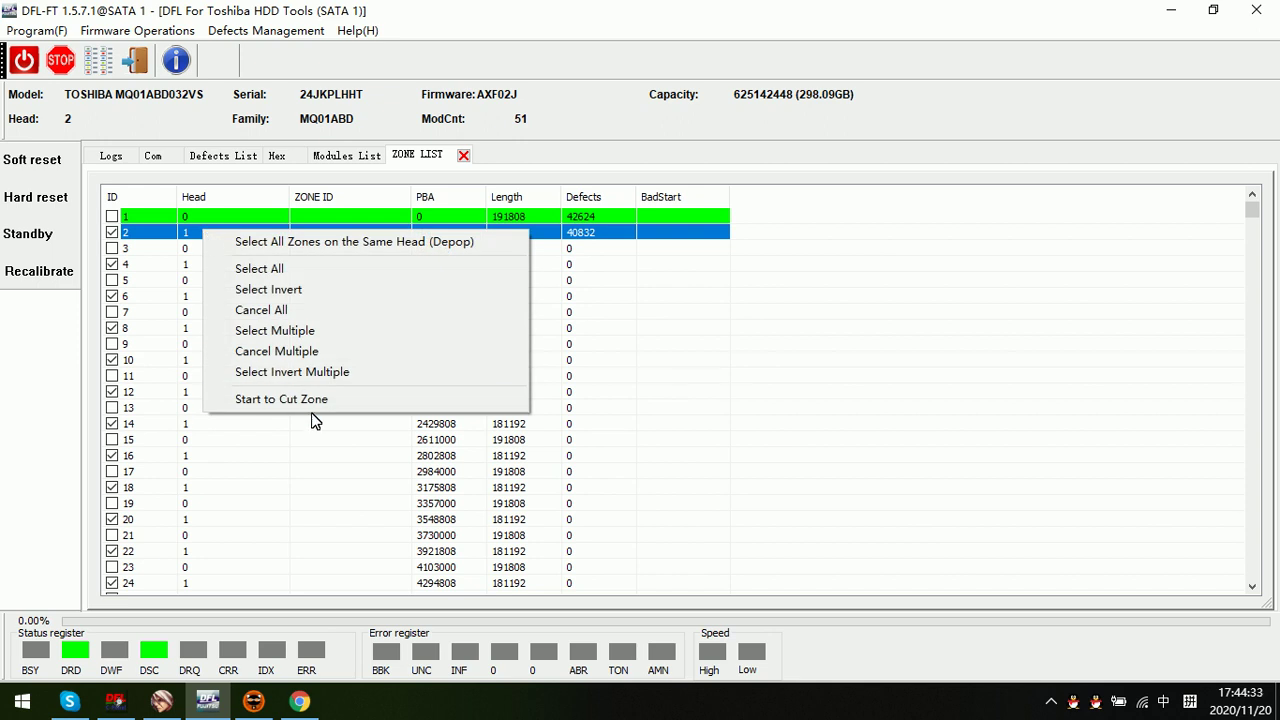
click(286, 310)
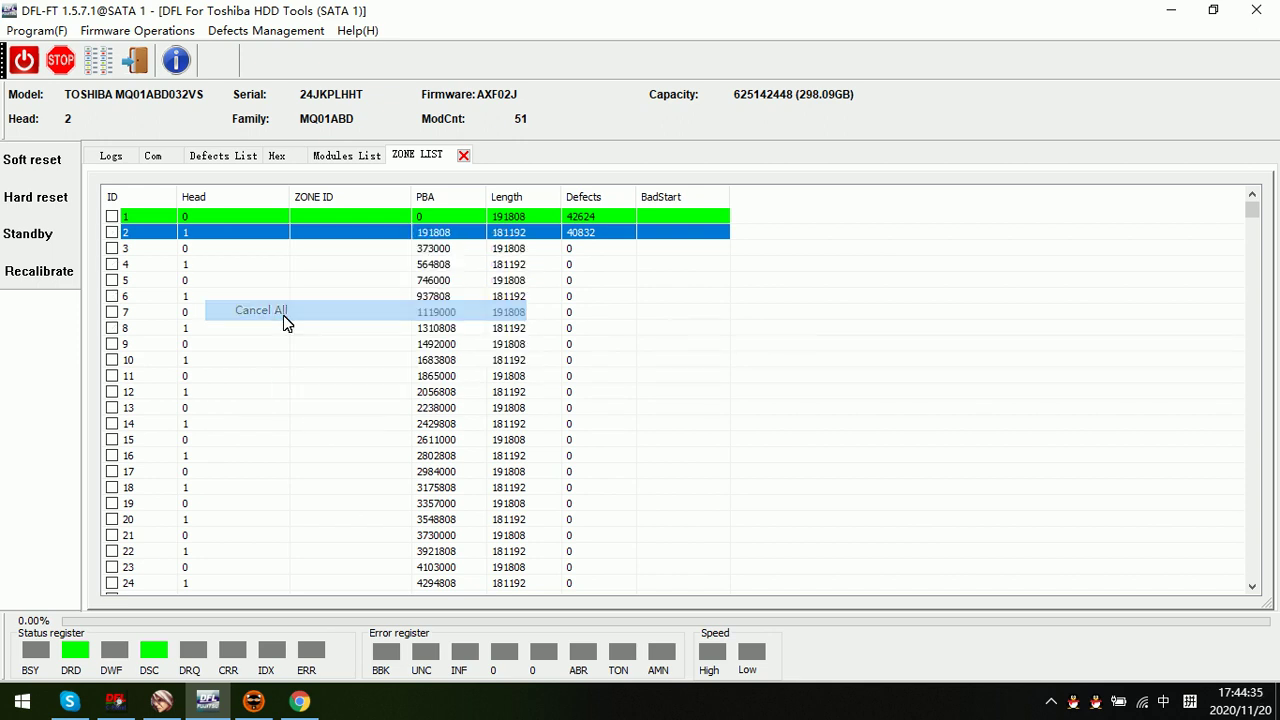
Select all zones belonging to head 0 again and check zones 1, 3 and 5
right_click(208, 214)
click(256, 228)
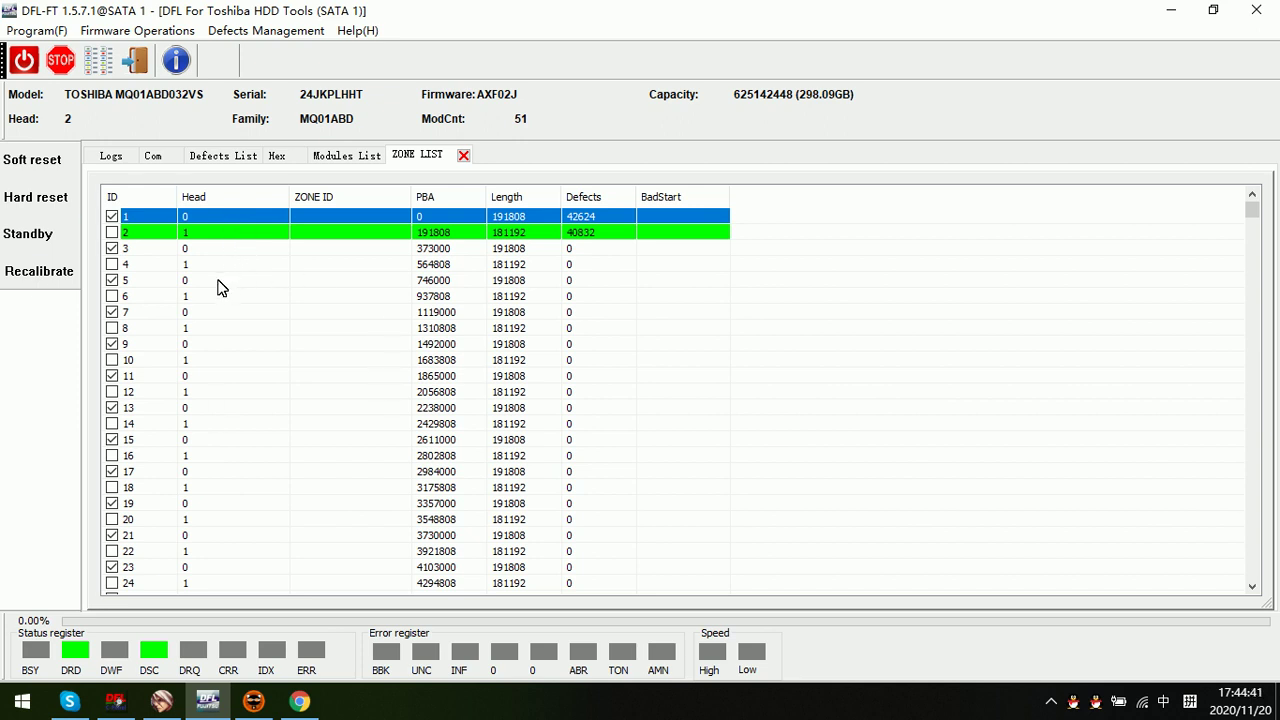
click(200, 286)
click(208, 217)
click(197, 250)
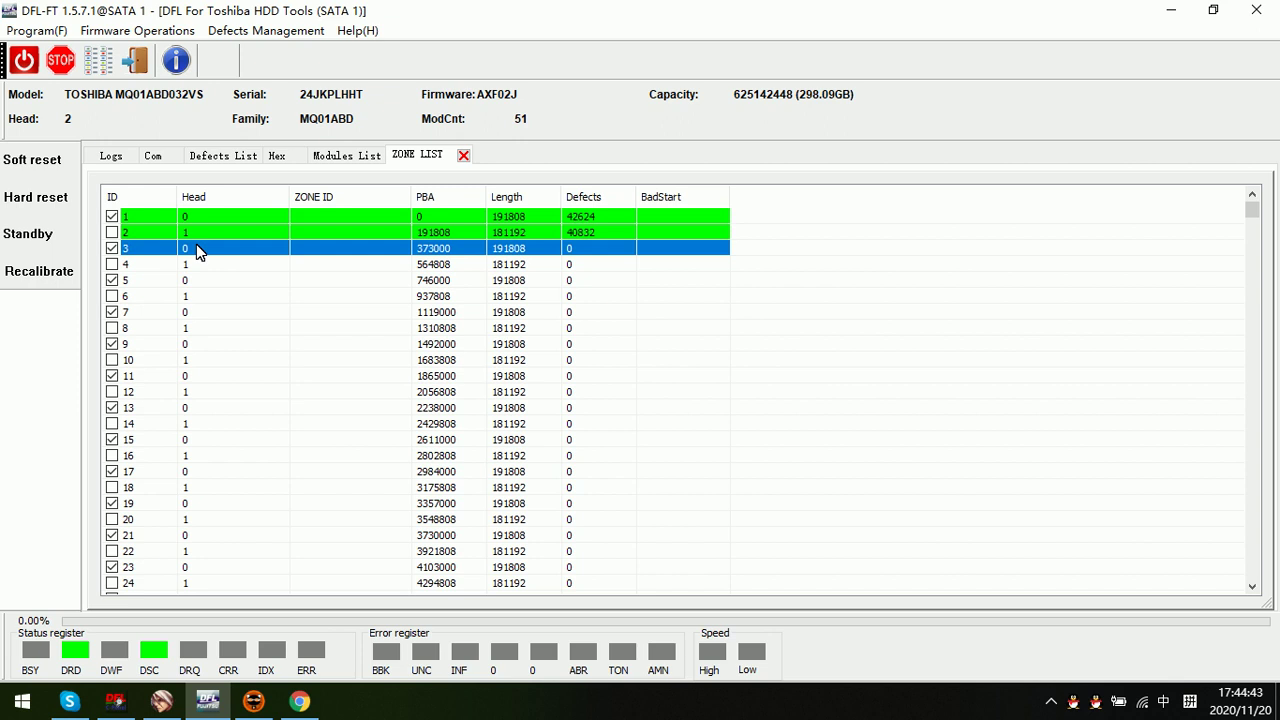
Review the checked head 0 zones, depop them from the zone list, and check the operation's log entries
scroll(178, 490, down, 7)
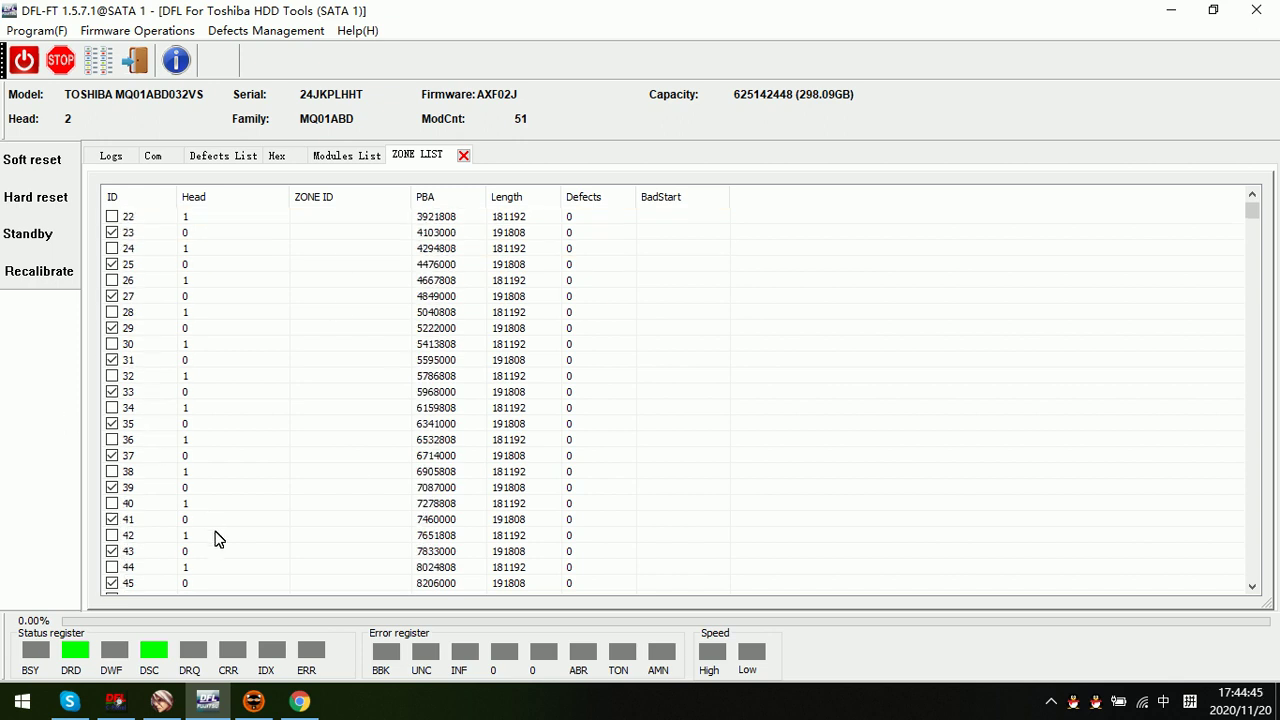
scroll(218, 540, down, 1)
scroll(218, 540, up, 8)
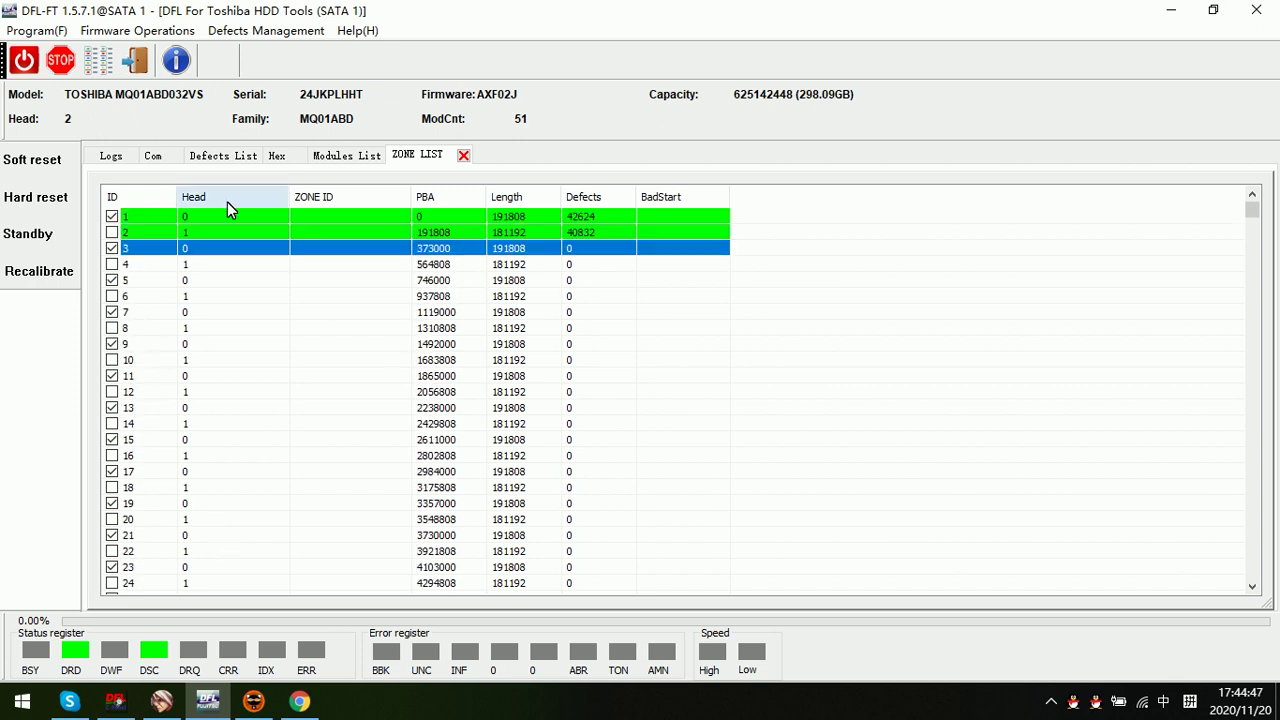
right_click(211, 212)
click(275, 385)
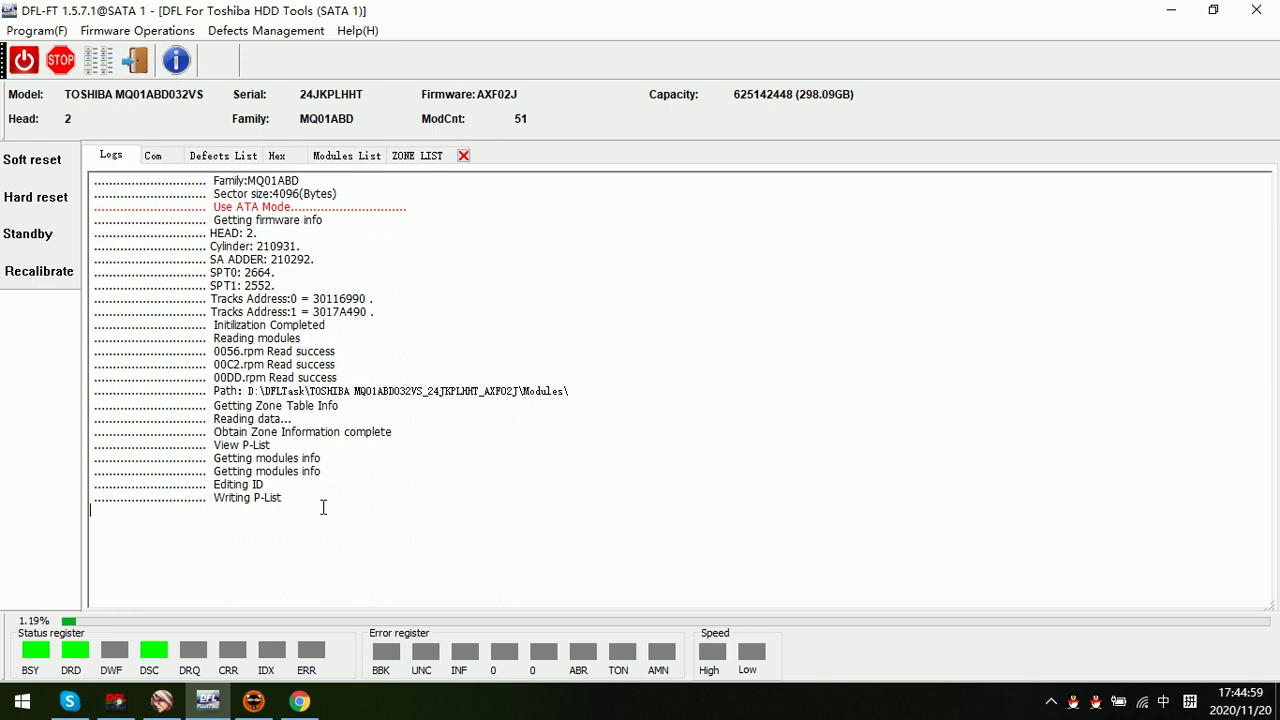
mouse_move(305, 500)
mouse_down()
mouse_move(60, 475)
mouse_move(305, 504)
mouse_up()
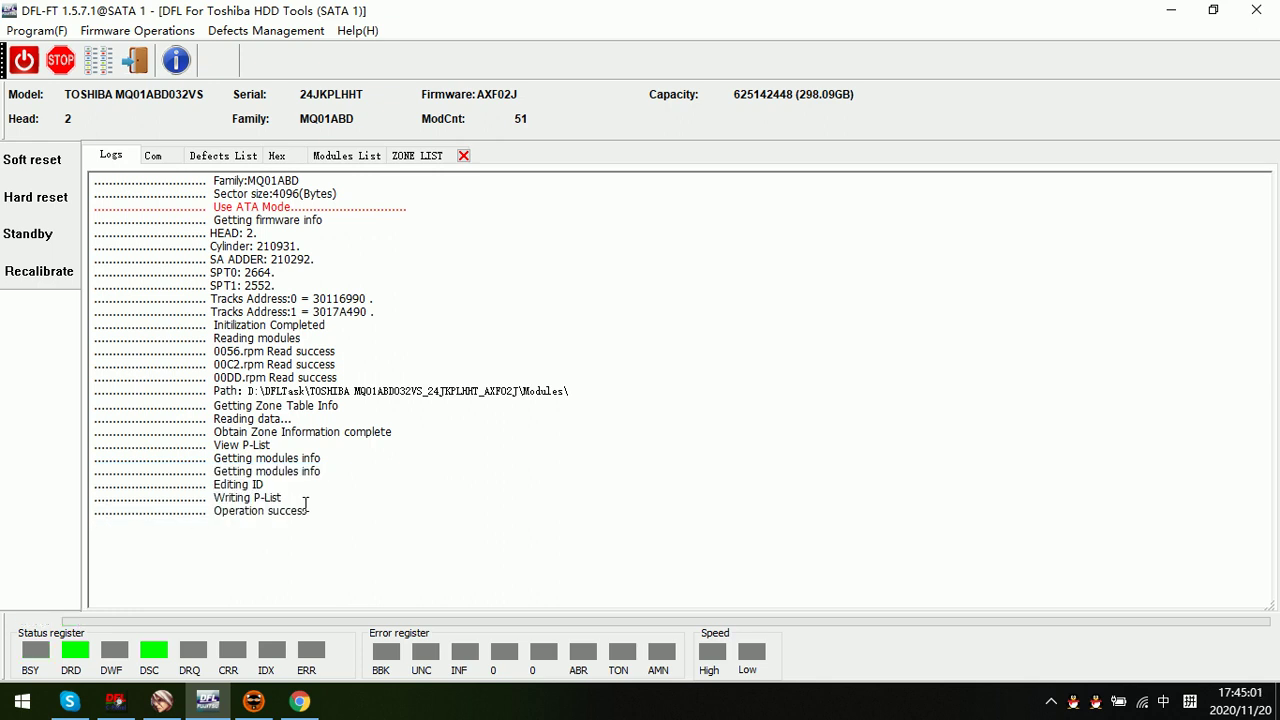
drag(393, 515, 52, 505)
click(442, 498)
Exit the drive utility, power-cycle the drive, and start the Toshiba tool again
click(135, 60)
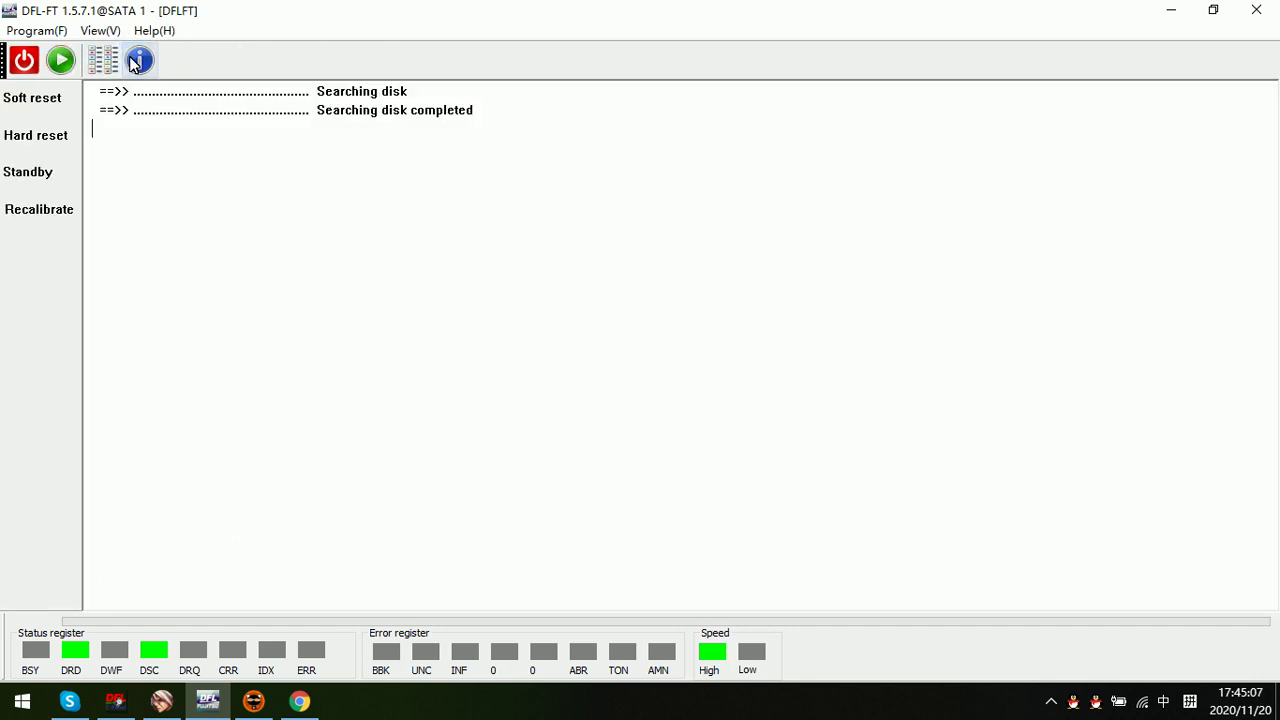
click(26, 63)
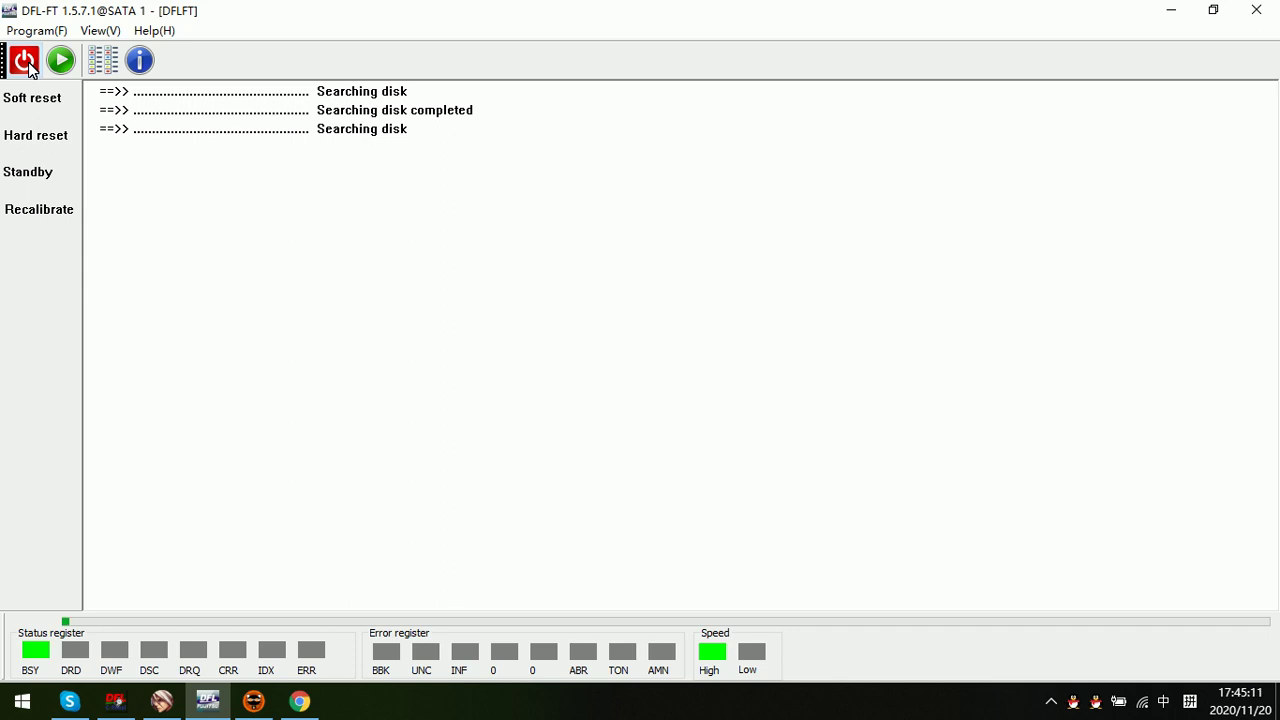
click(60, 62)
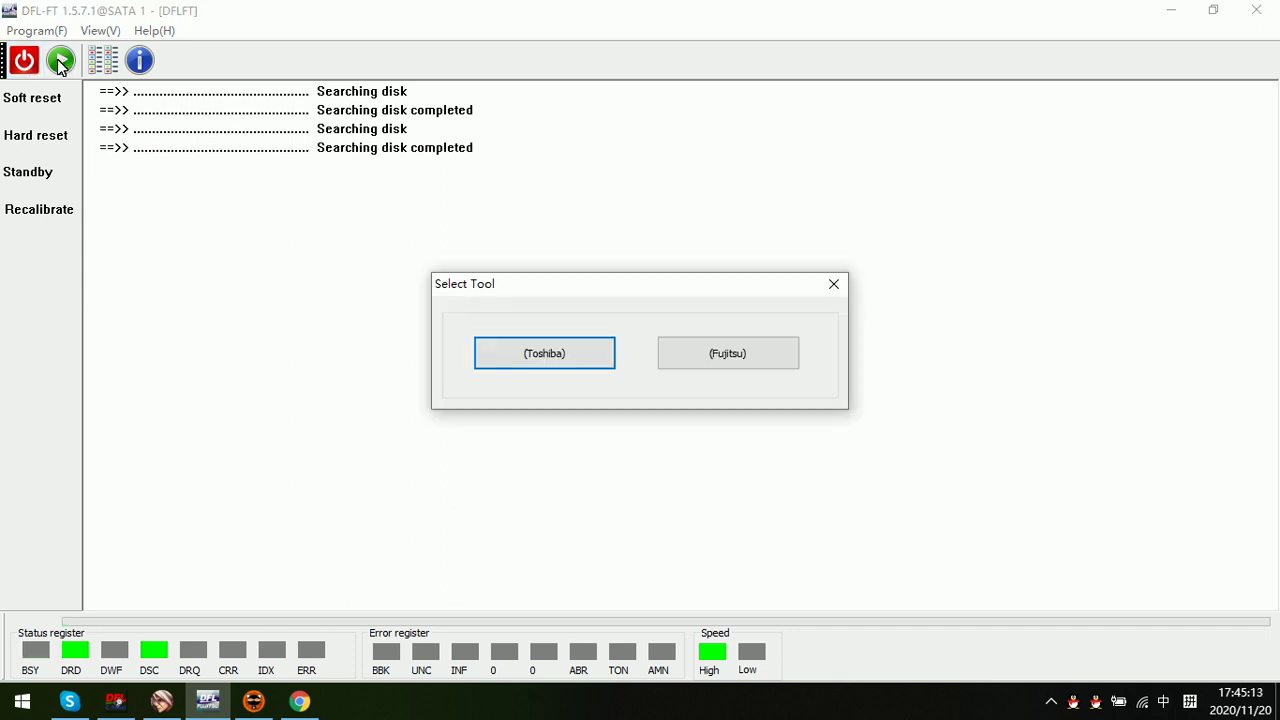
click(544, 368)
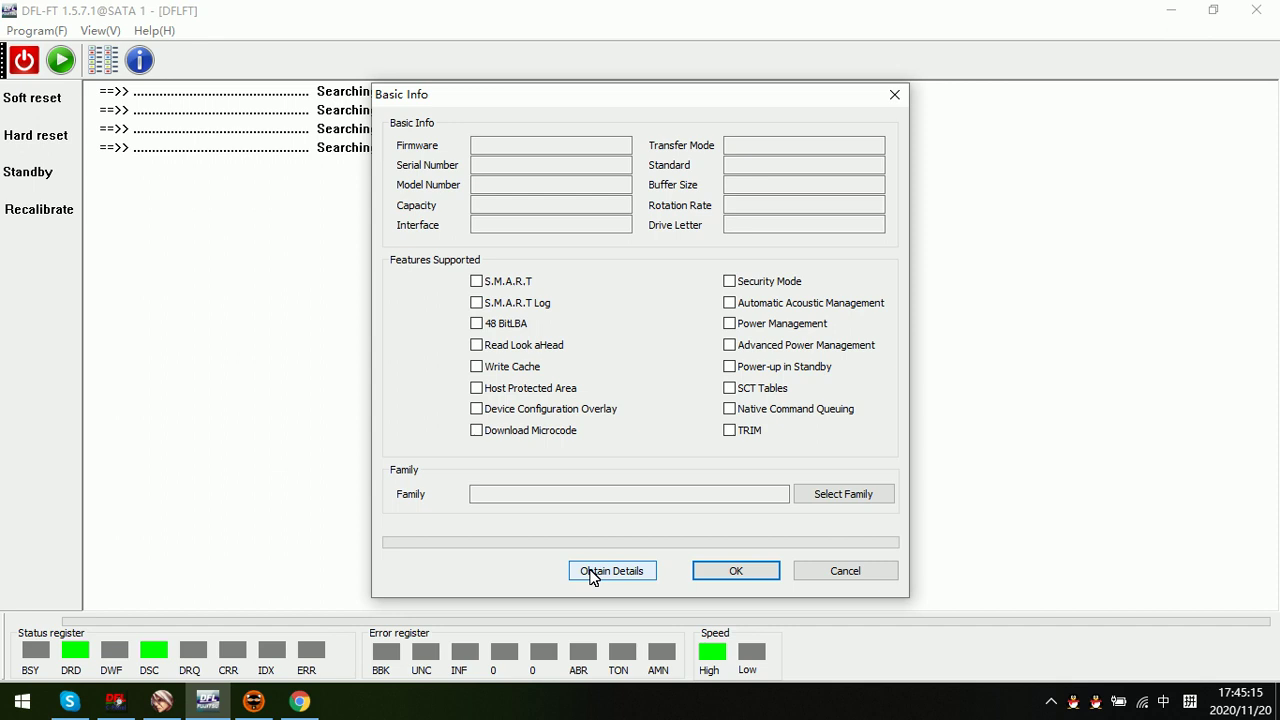
Obtain the drive's details, check its capacity, and enter the utility using the proposed task folder in D:\DFLTask\
click(590, 572)
click(585, 202)
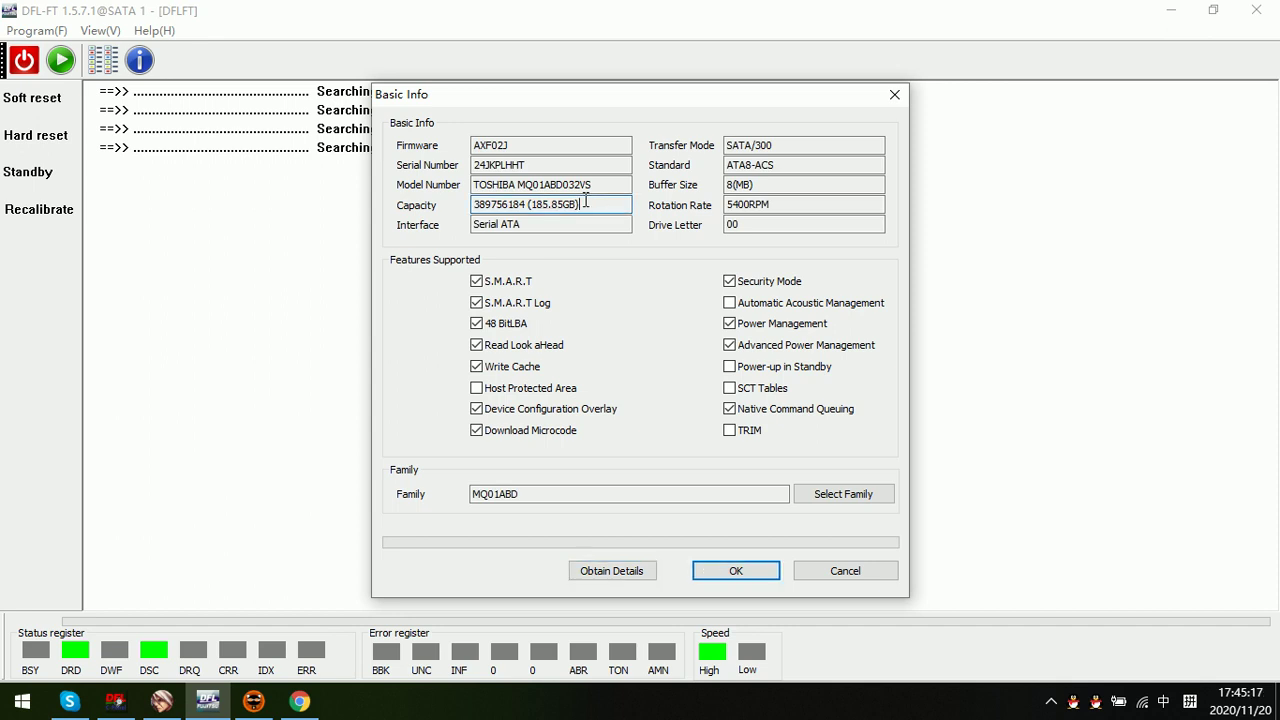
drag(585, 202, 406, 192)
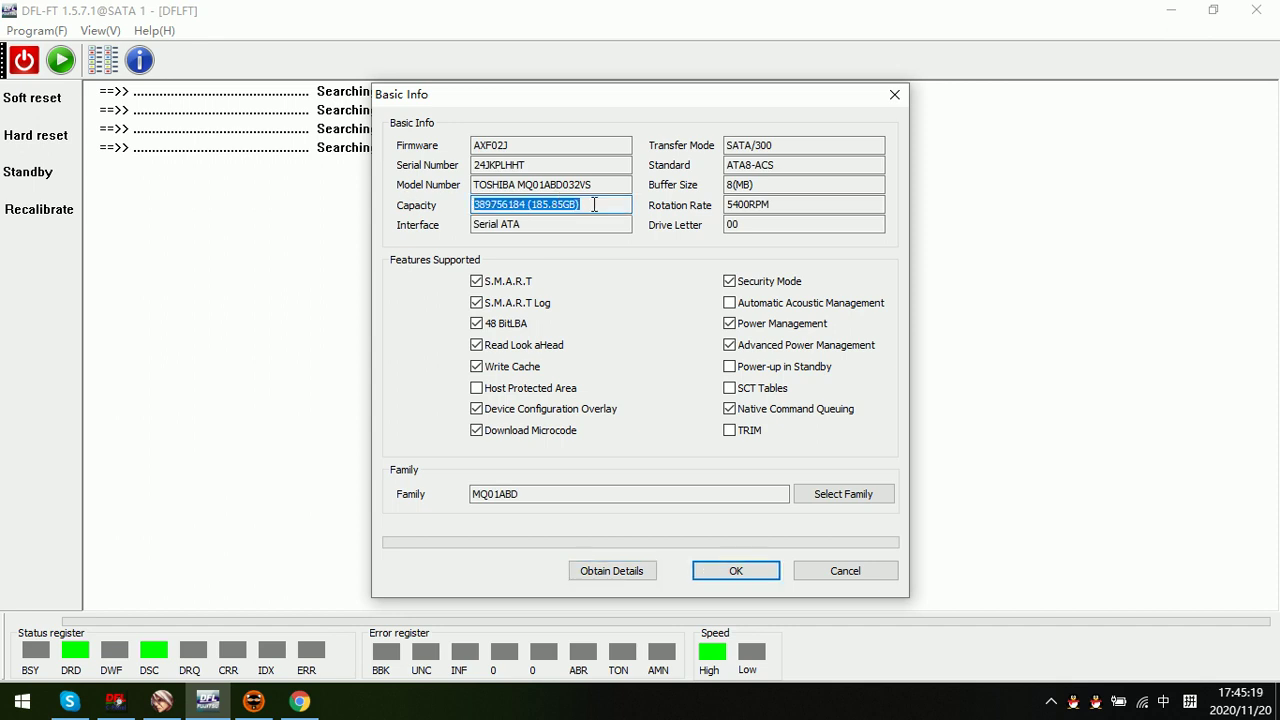
click(728, 574)
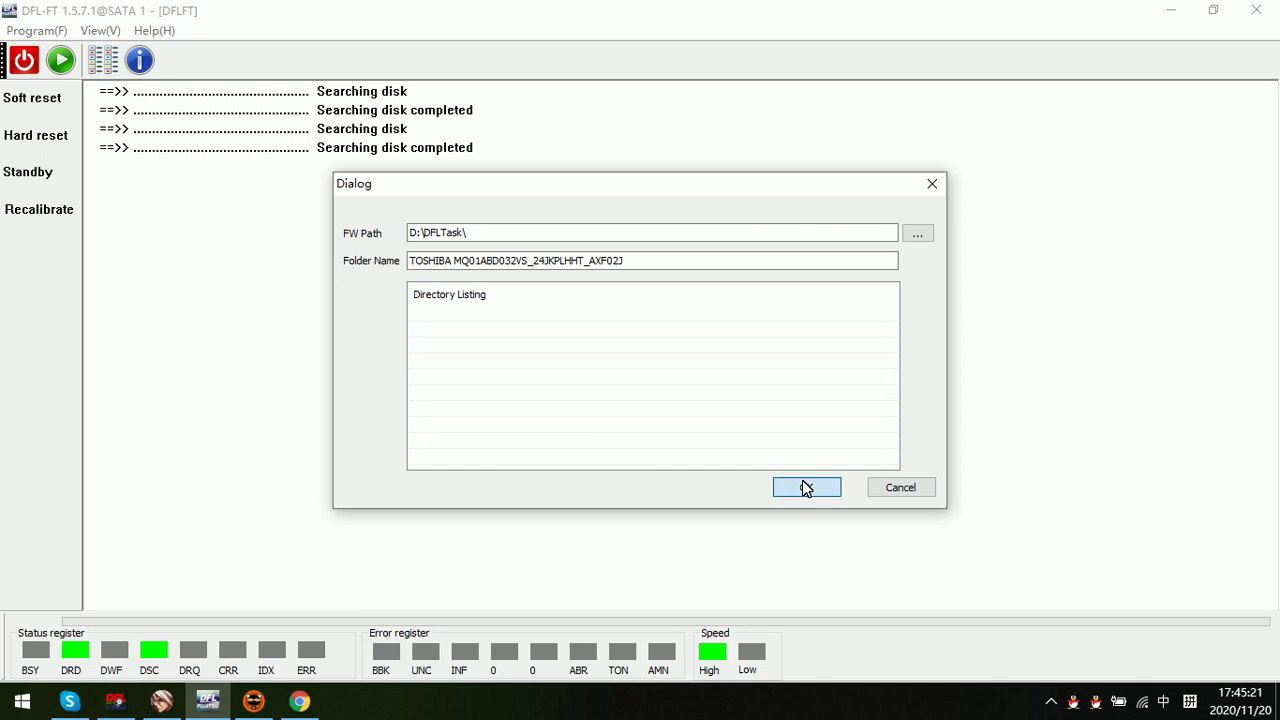
click(806, 488)
click(637, 391)
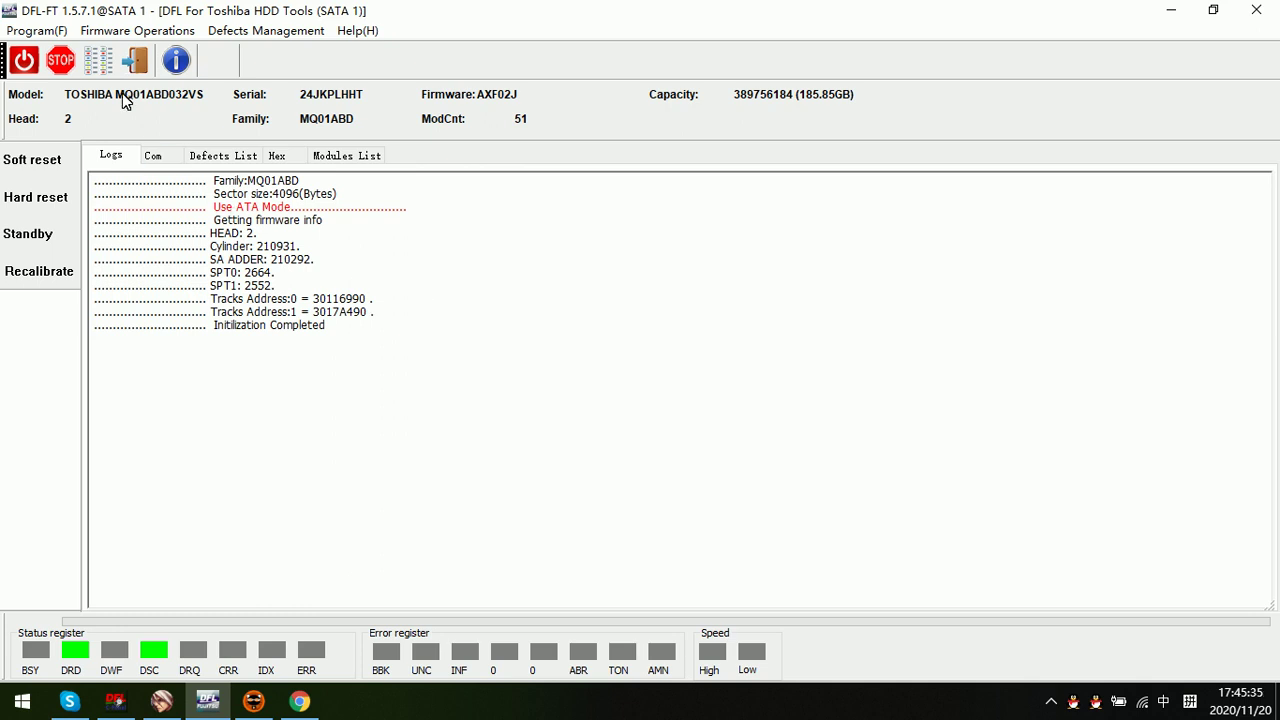
Turn Techno off and start a Read Verify scan of the drive with a block size of 256
click(135, 31)
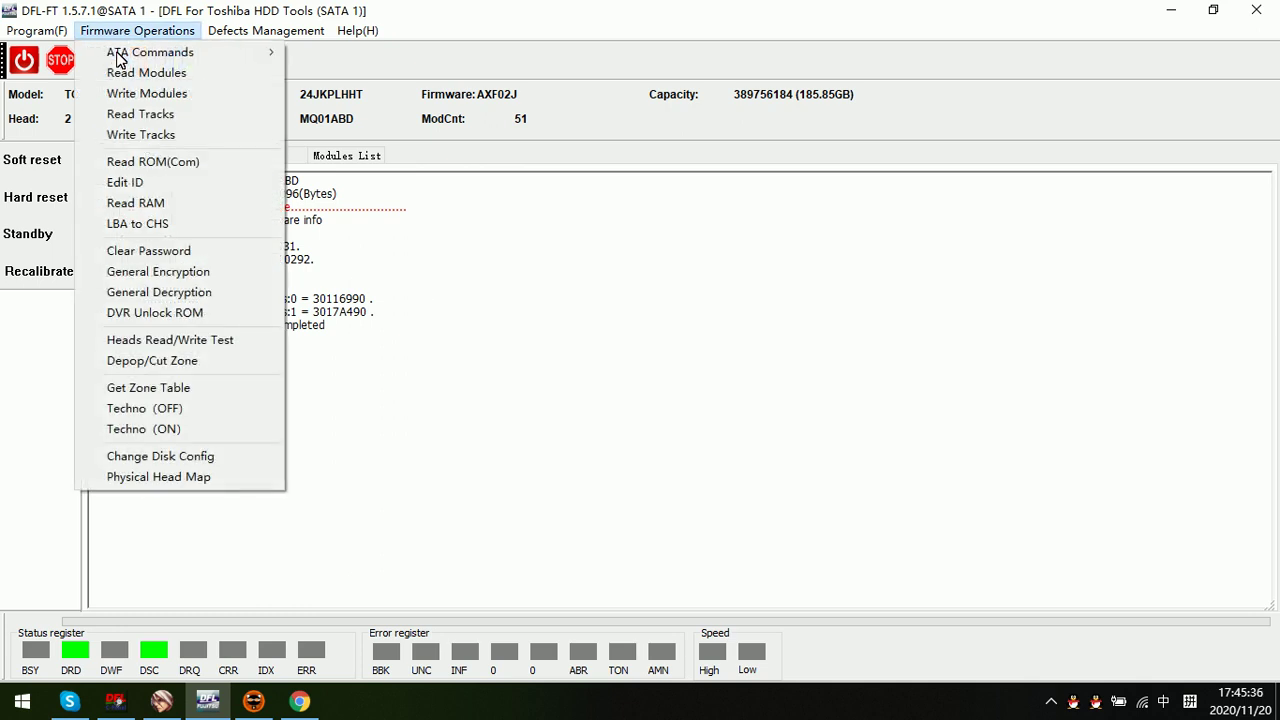
click(172, 409)
click(100, 63)
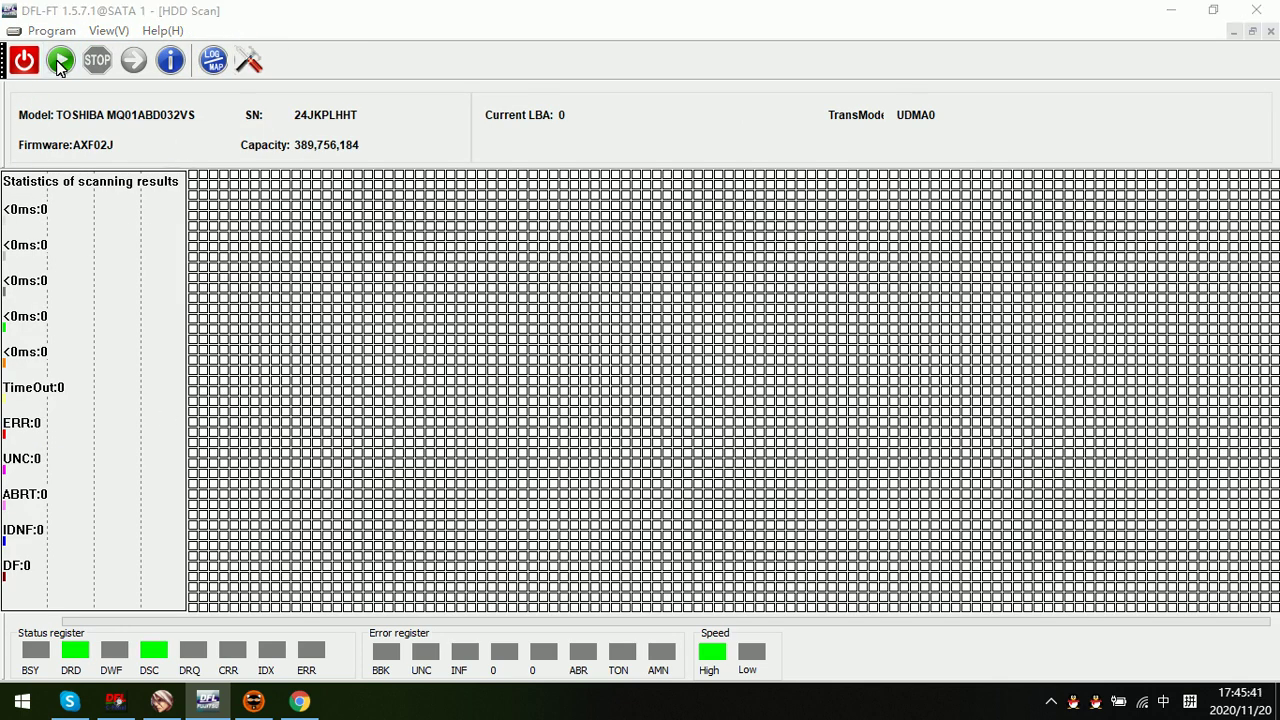
click(60, 60)
click(722, 590)
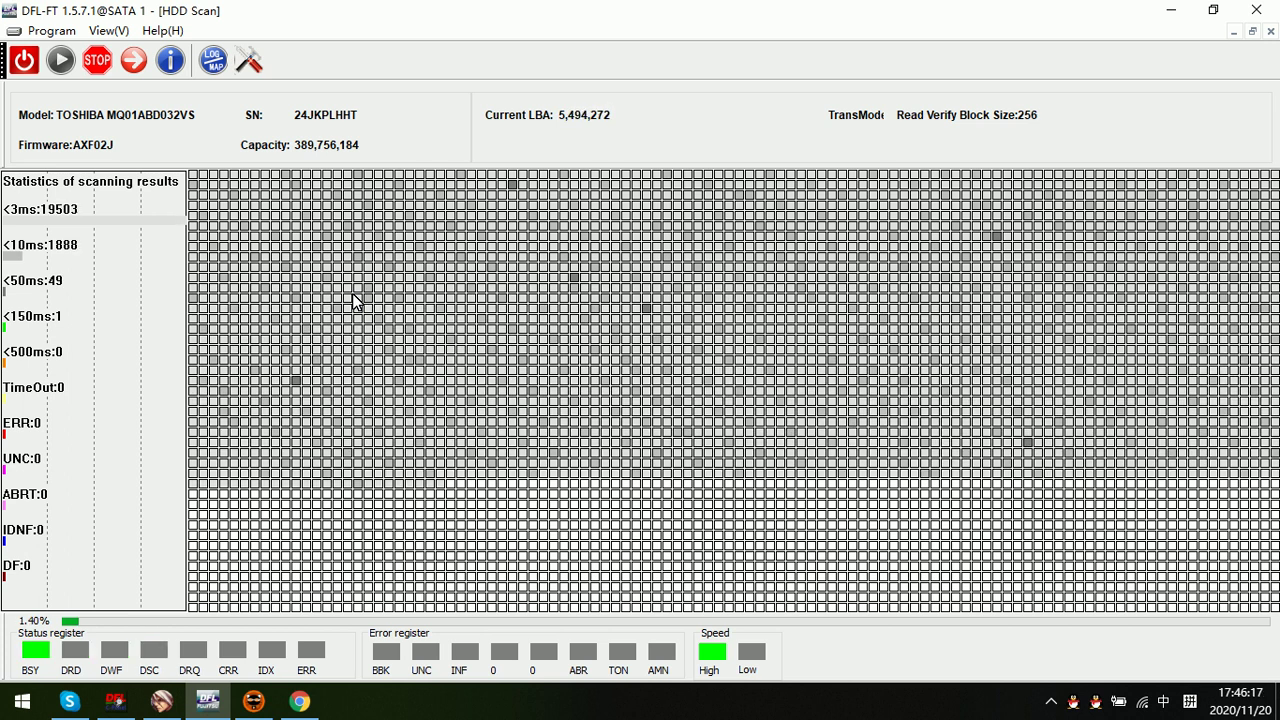
Inspect the LBA ranges and response times in the scan map, and stop and close the scan
mouse_move(497, 345)
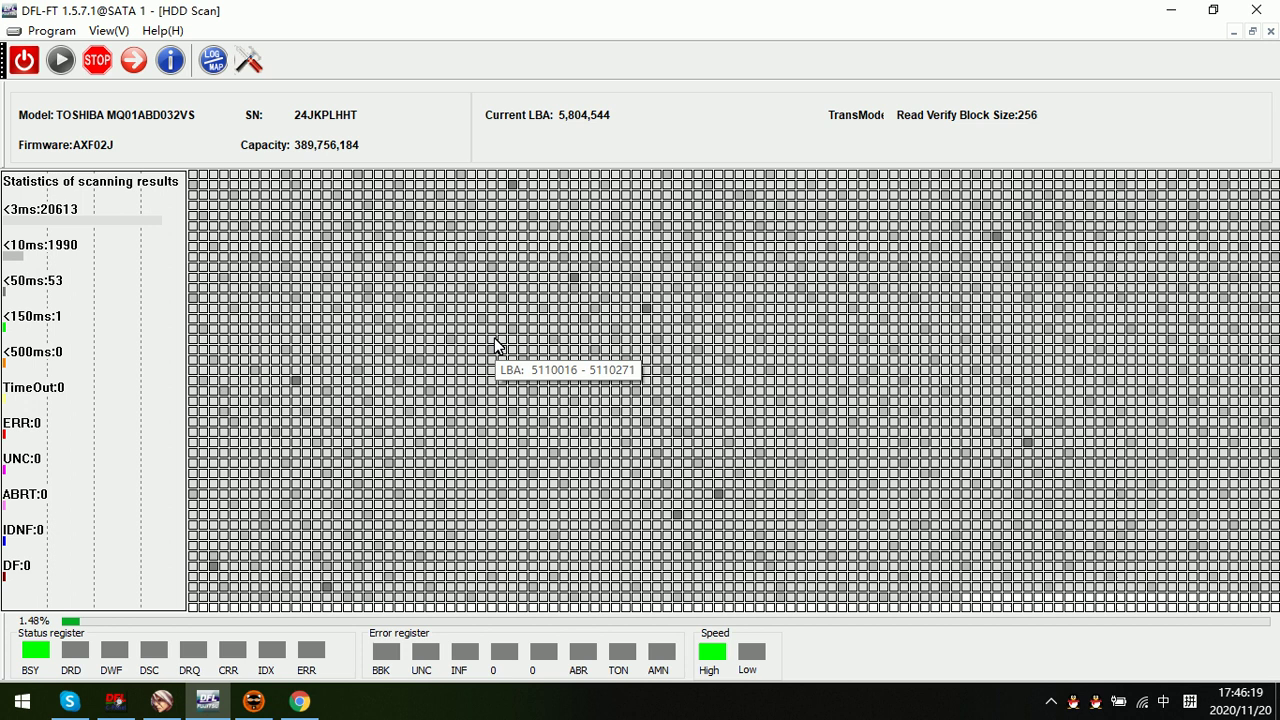
mouse_move(404, 324)
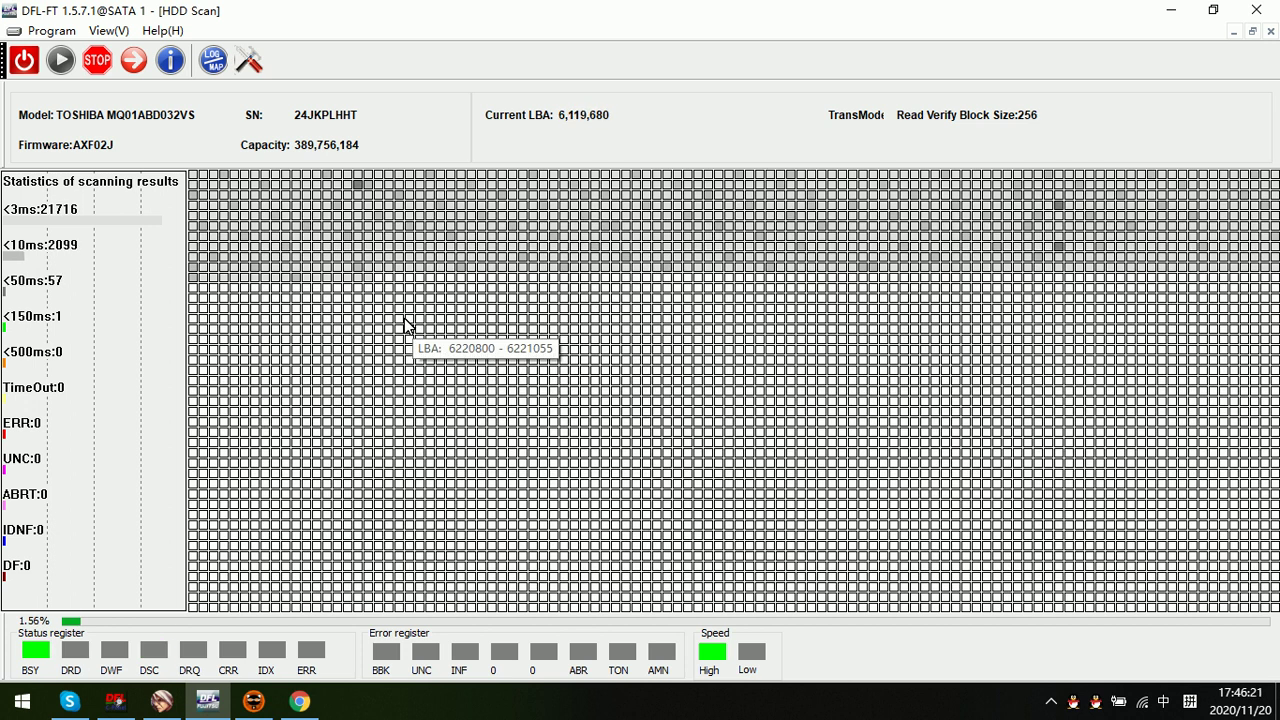
mouse_move(429, 264)
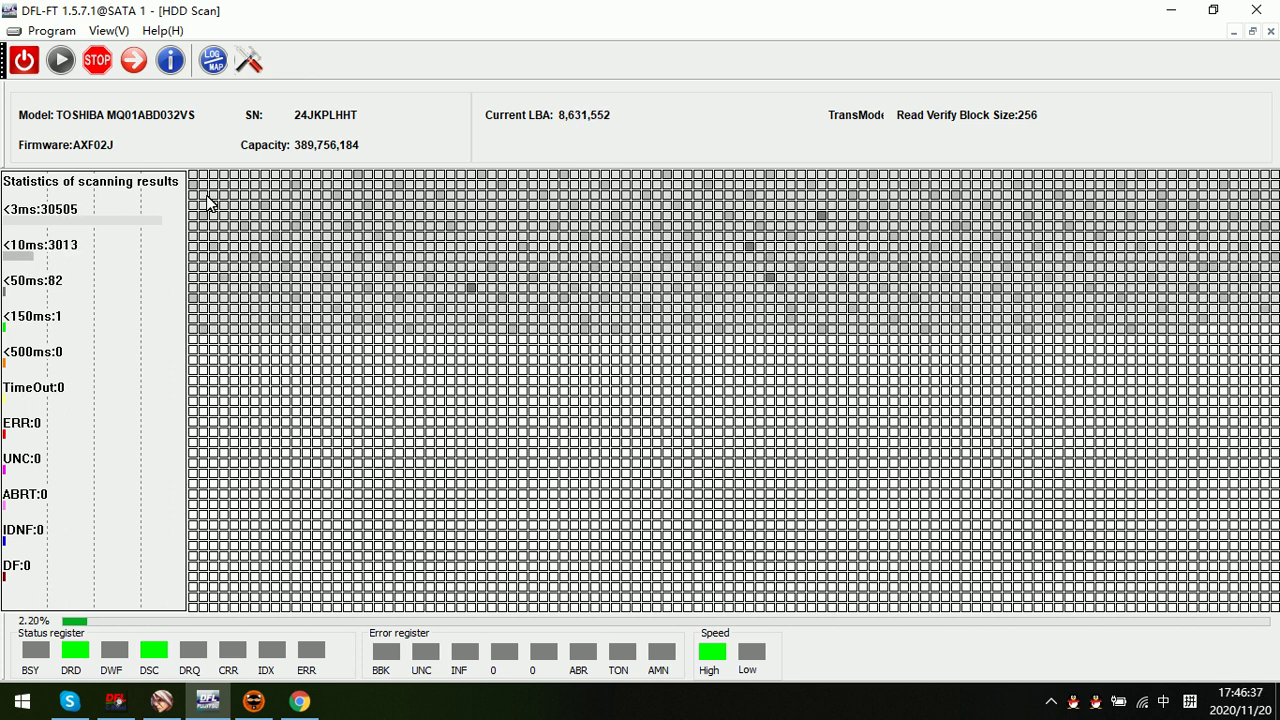
click(99, 67)
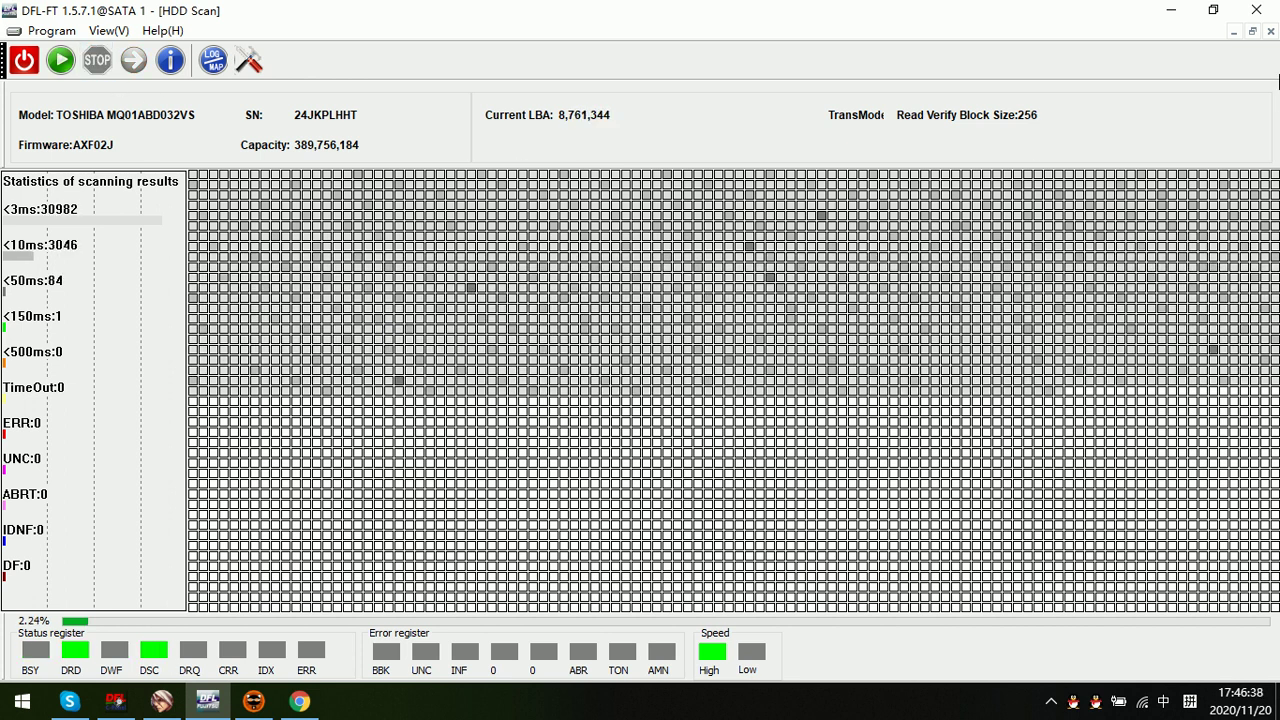
click(1271, 32)
click(378, 311)
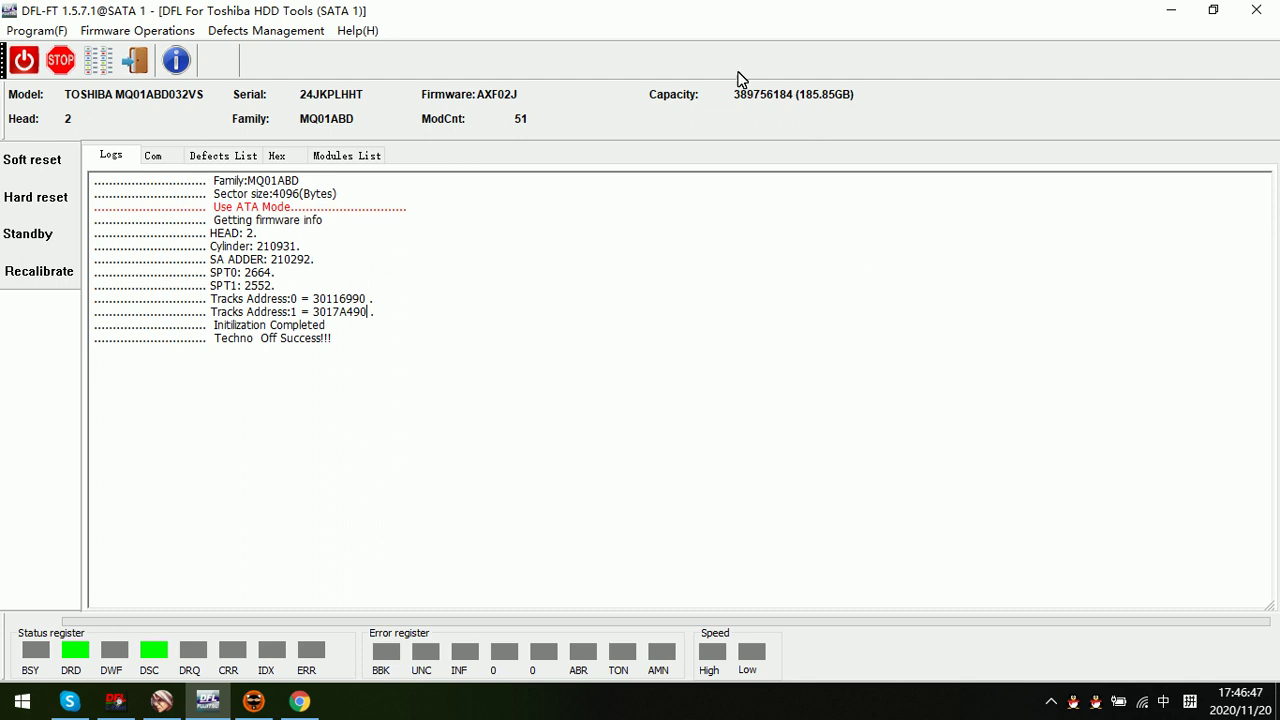
Write the backed-up modules 0056 and 00DD from the drive's Modules folder back to the drive
click(137, 31)
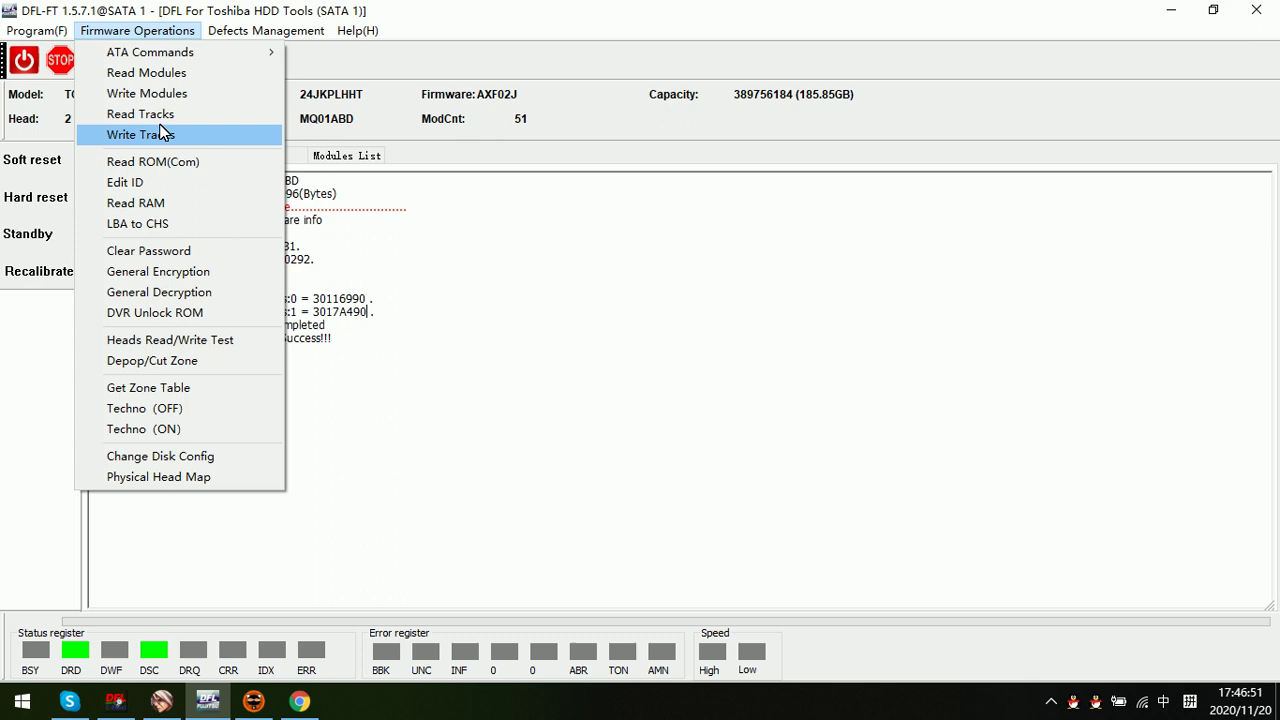
click(162, 94)
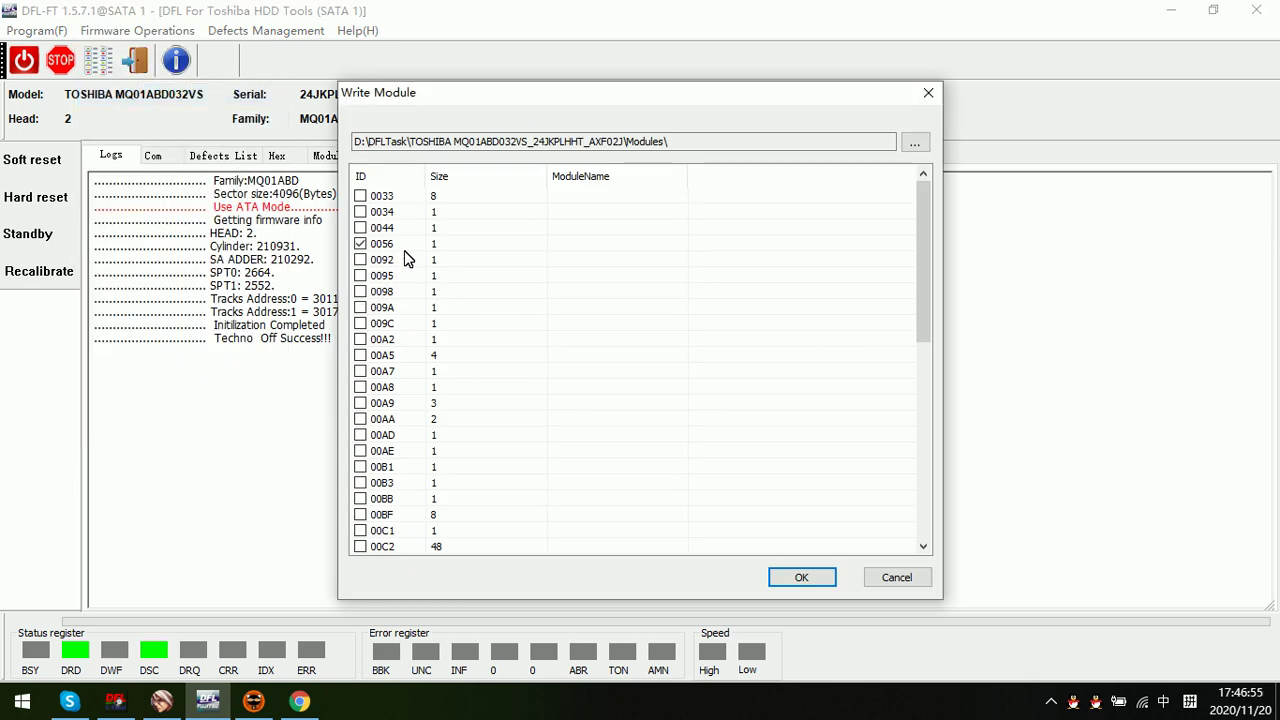
scroll(414, 289, down, 3)
scroll(388, 472, down, 2)
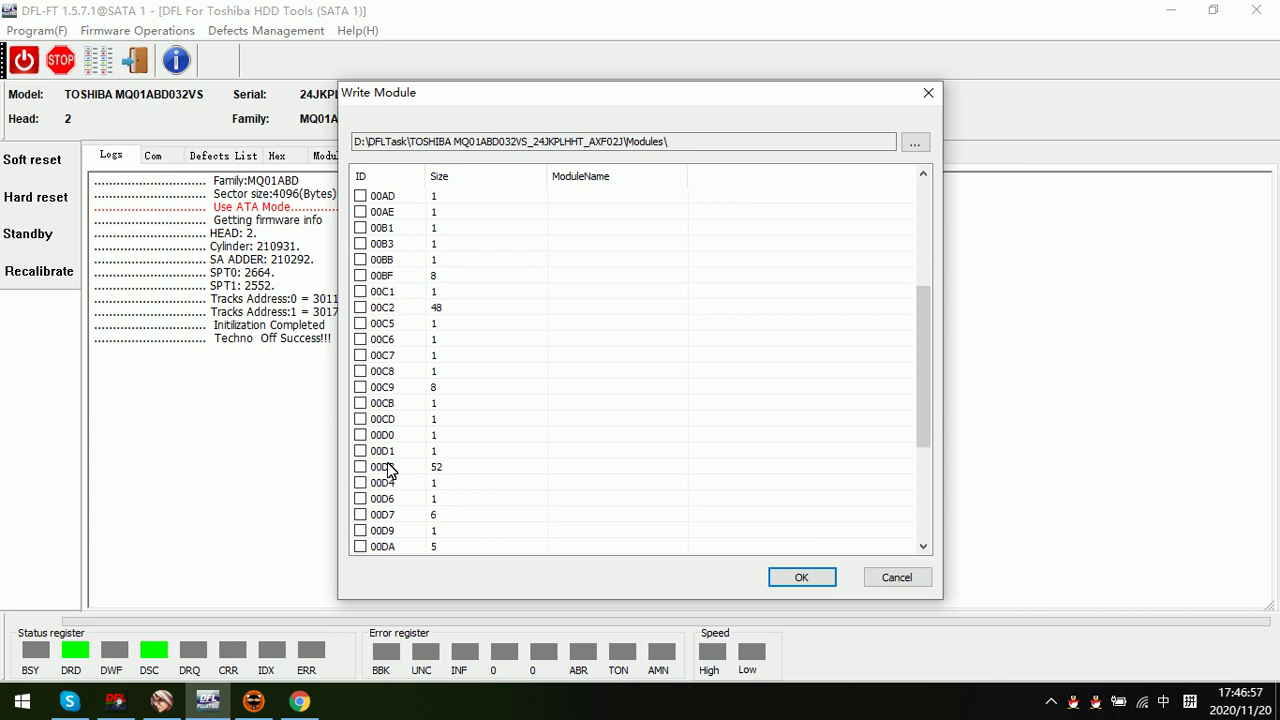
scroll(400, 524, down, 2)
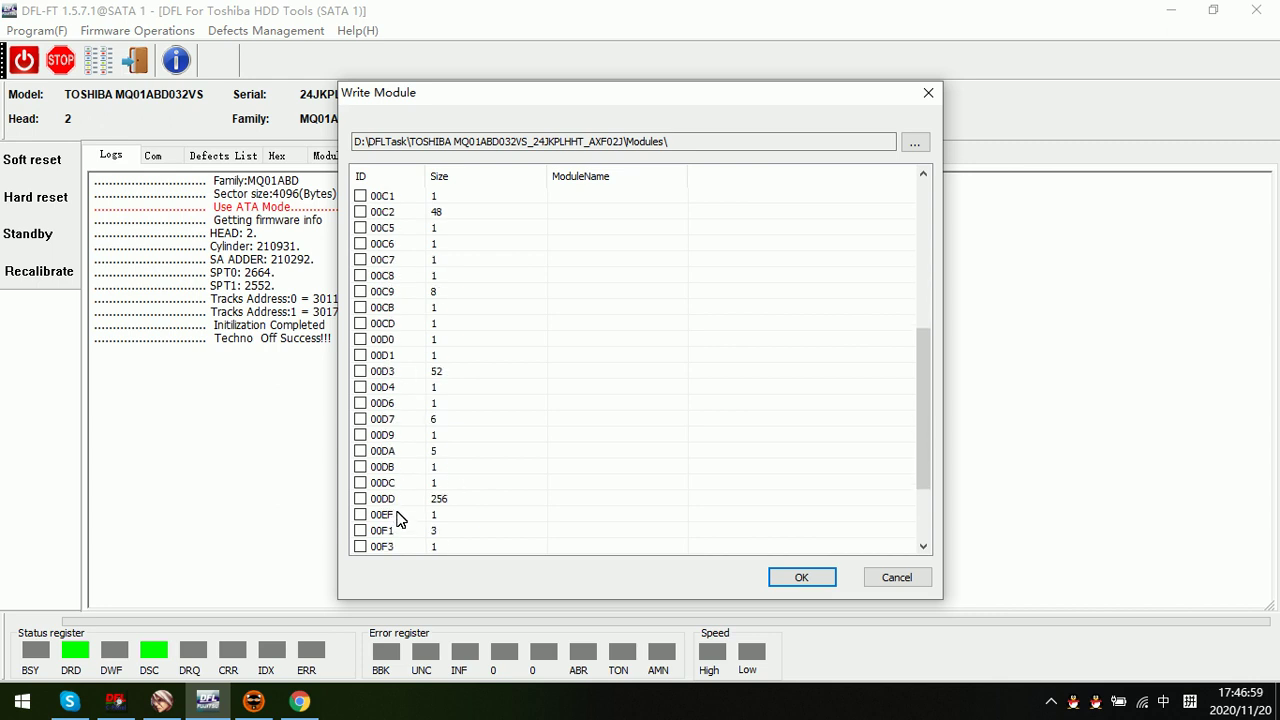
click(801, 577)
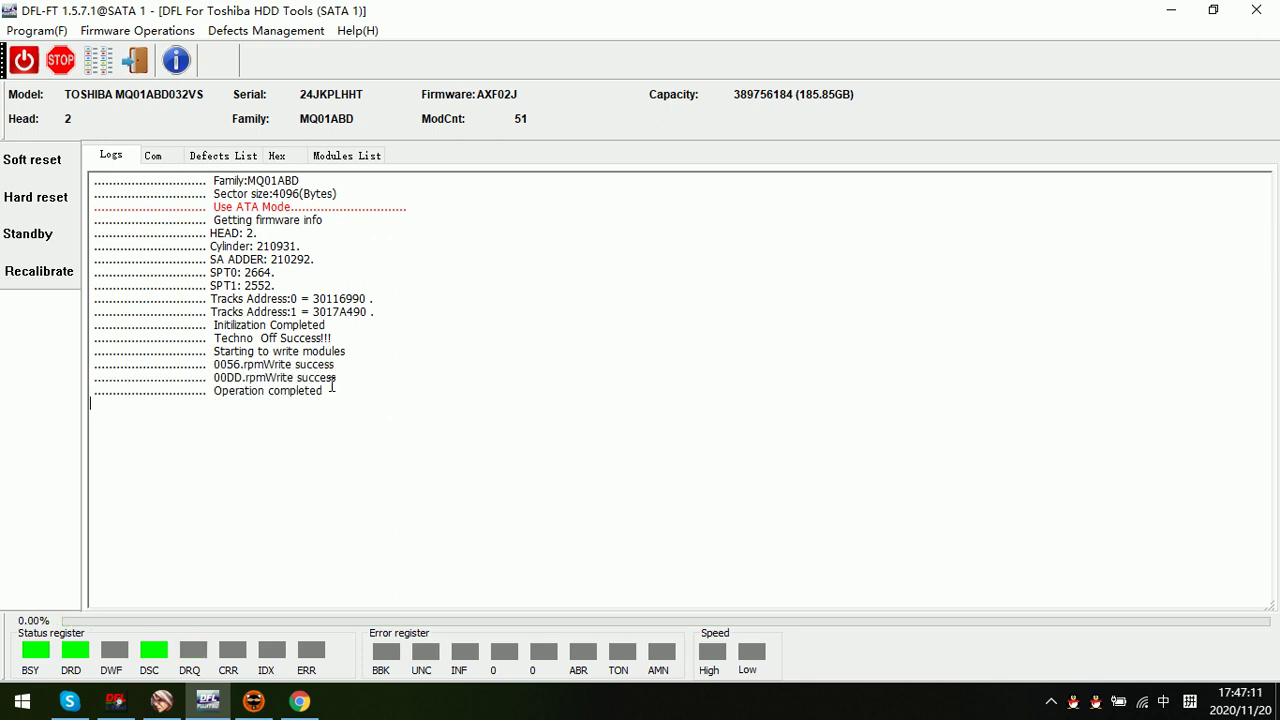
Exit the Toshiba utility, power-cycle the drive, and open the disk scan
click(140, 68)
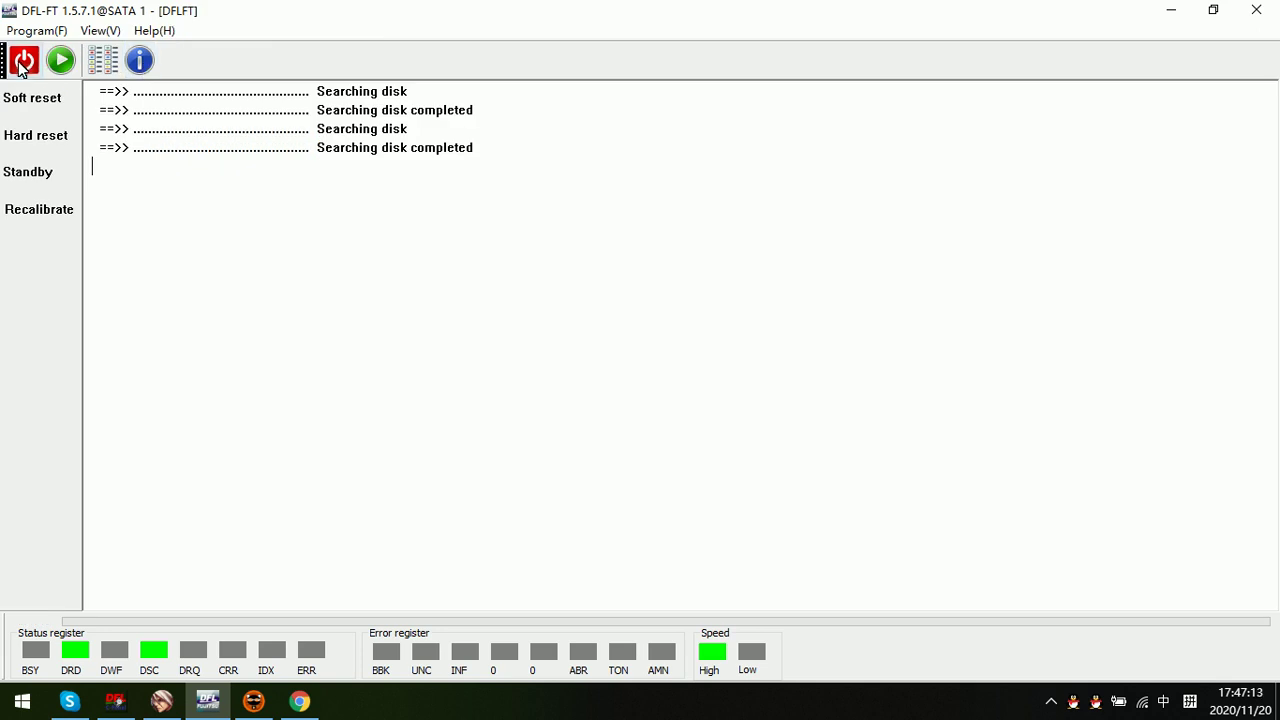
click(23, 62)
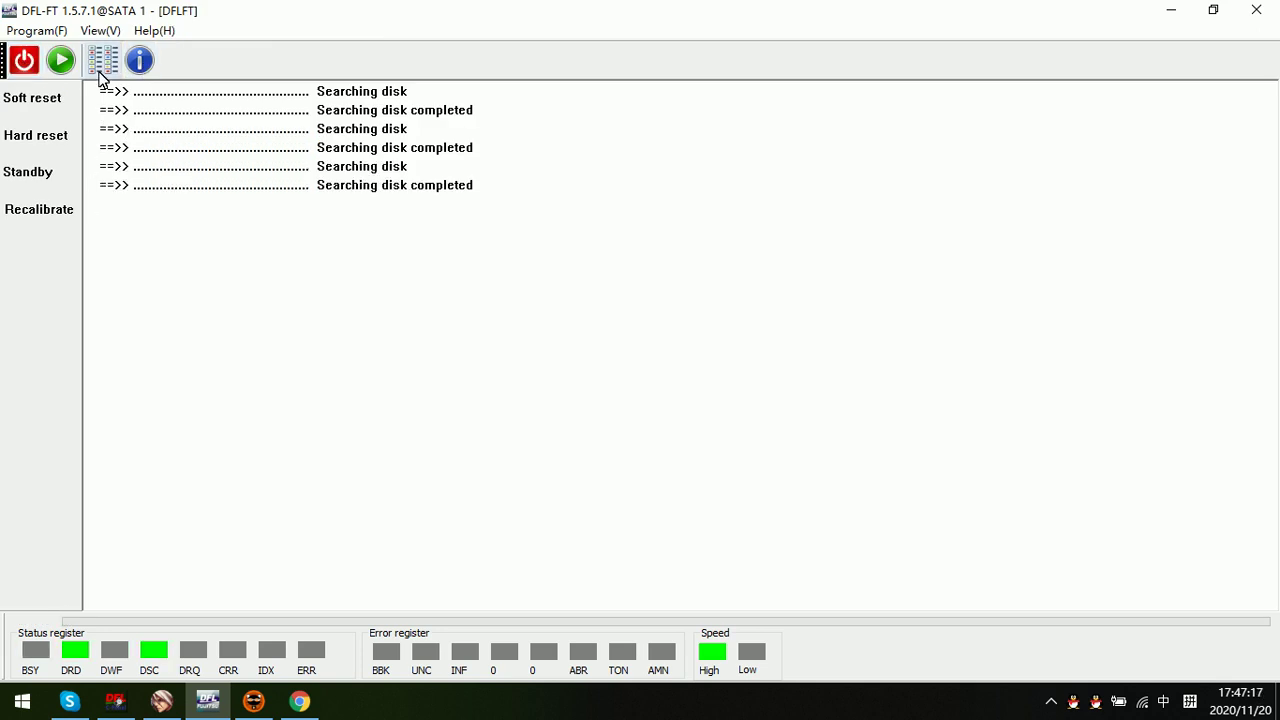
click(102, 70)
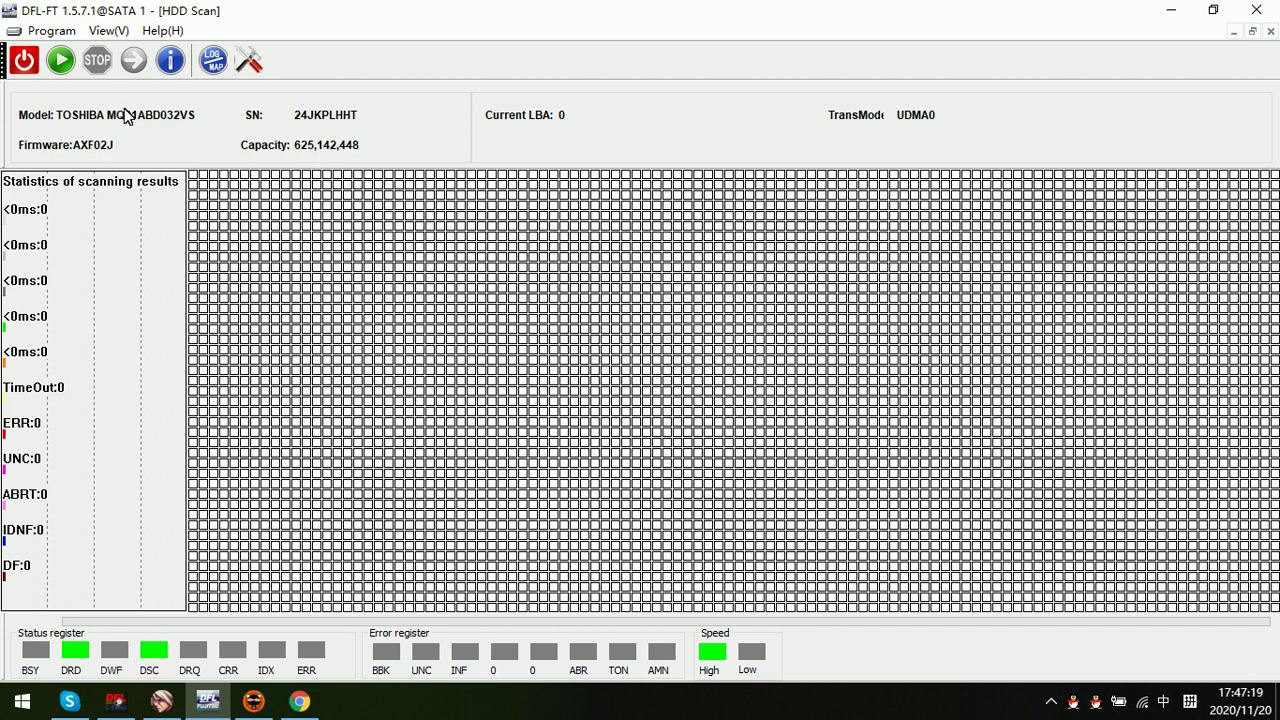
Run a brief Read Verify scan over LBA 0 to 625142448 with block size 256, and stop and close it
click(59, 61)
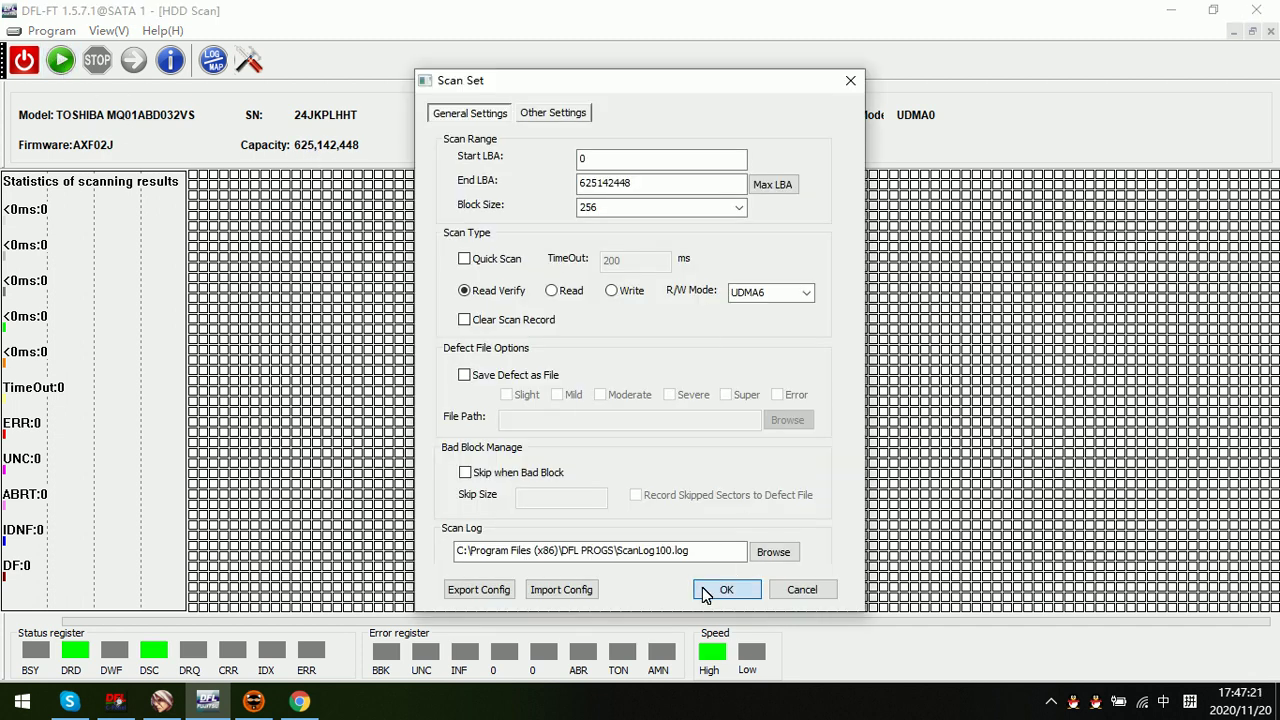
click(722, 590)
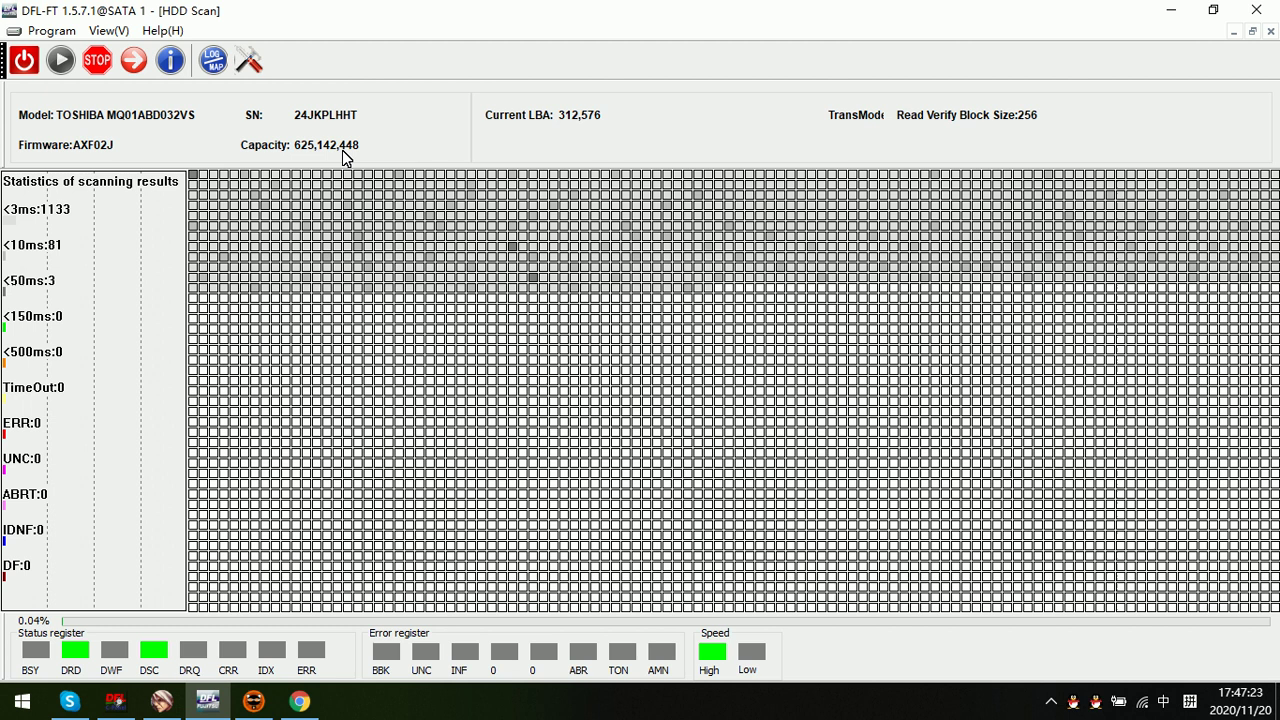
click(100, 62)
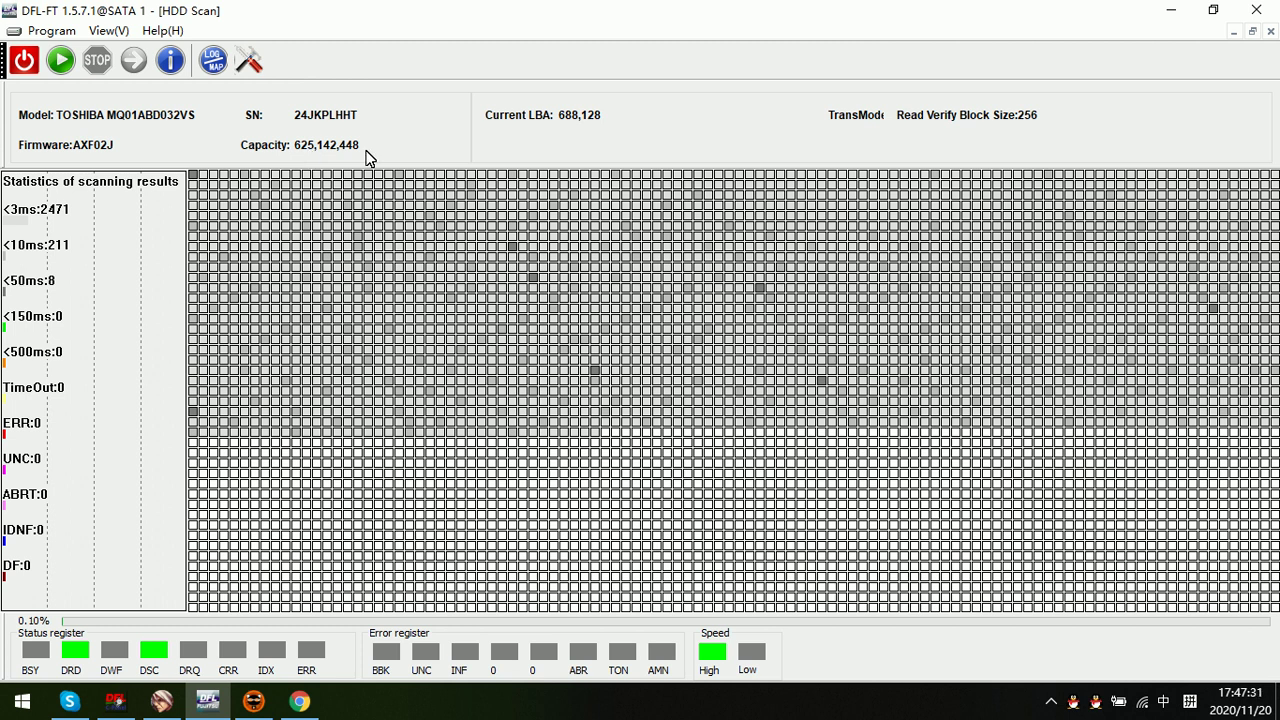
click(1271, 32)
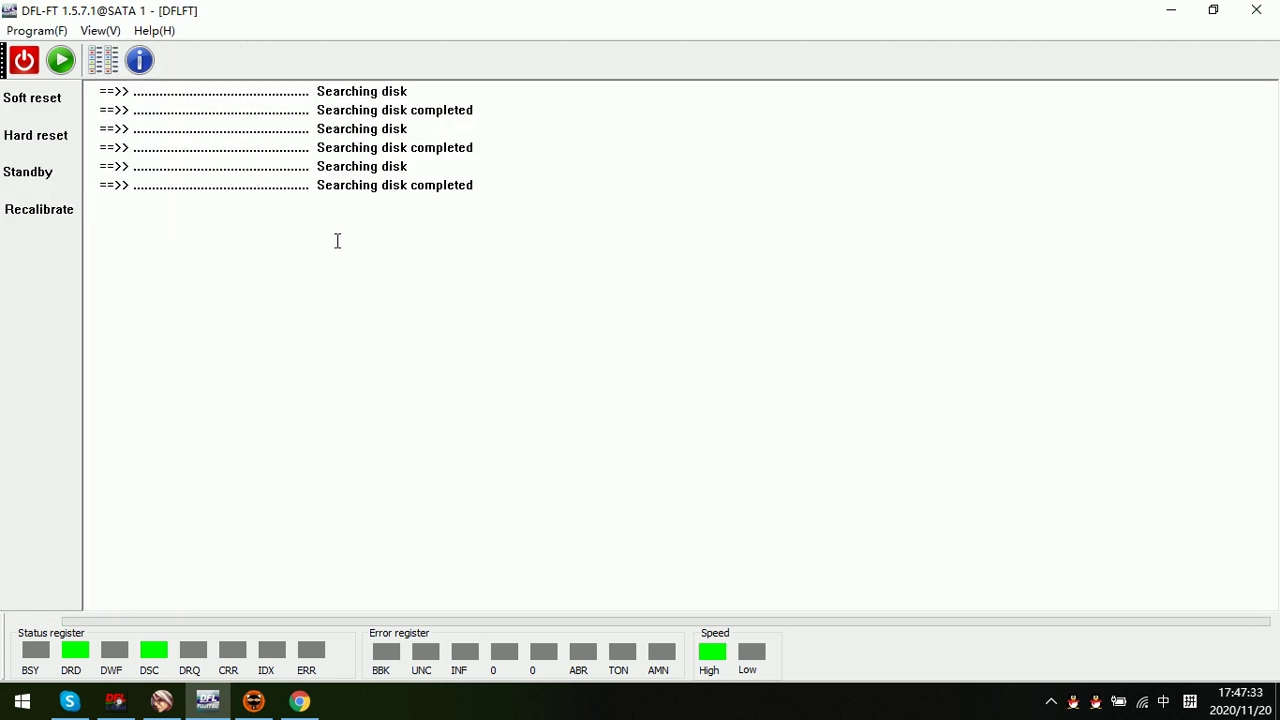